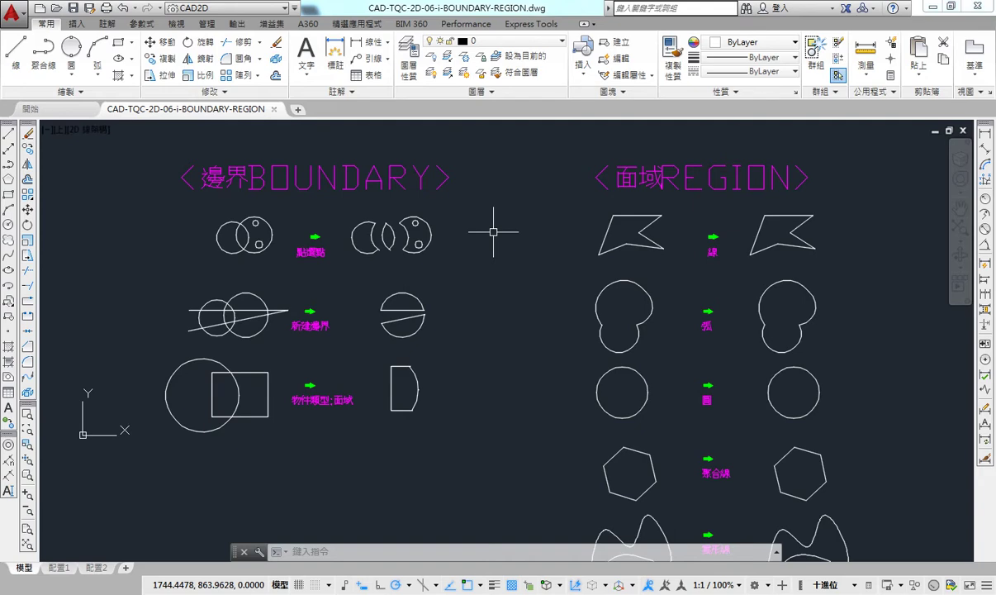
Zoom and pan to frame the 點選點 and 新建邊界 overlapping-circle examples.
{"action": "scroll", "coordinate": [418, 216], "scroll_direction": "down", "scroll_amount": 1}
{"action": "scroll", "coordinate": [385, 207], "scroll_direction": "up", "scroll_amount": 3}
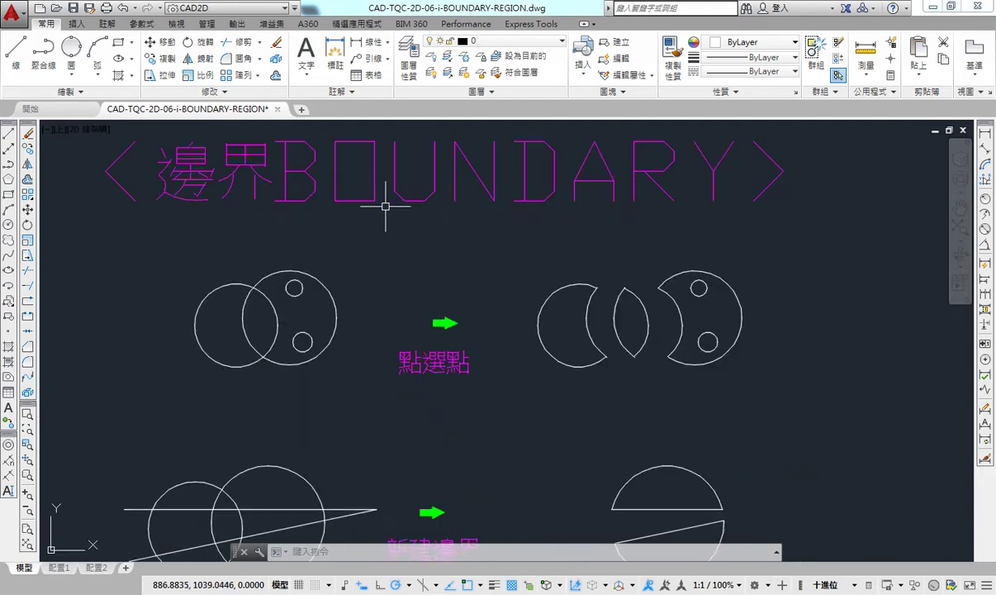
{"action": "middle_click_drag", "start_coordinate": [417, 272], "coordinate": [447, 246]}
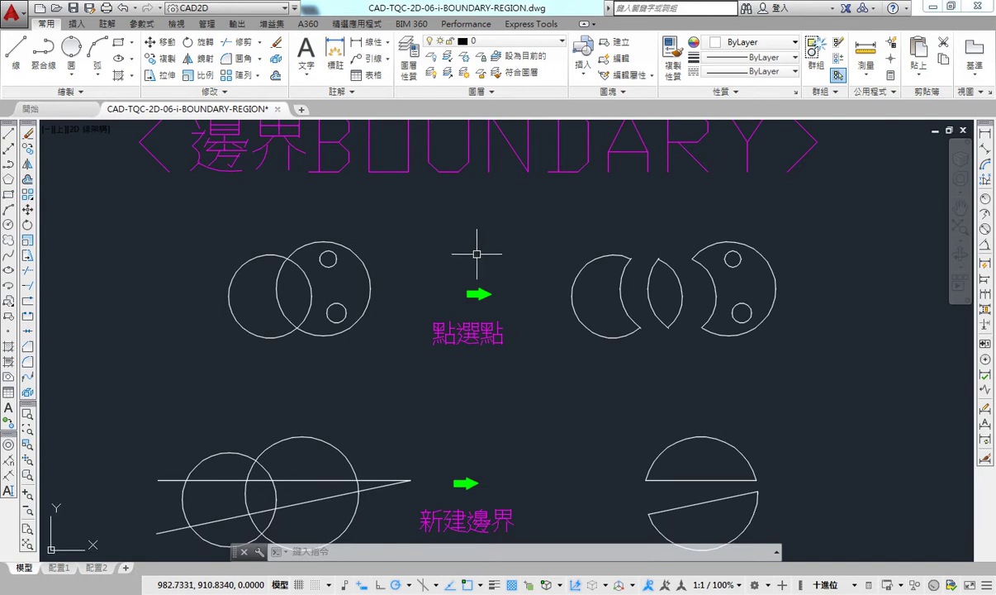
Review and cancel the Boundary Creation settings, then zoom onto the 點選點 left circles.
{"action": "type", "text": "b"}
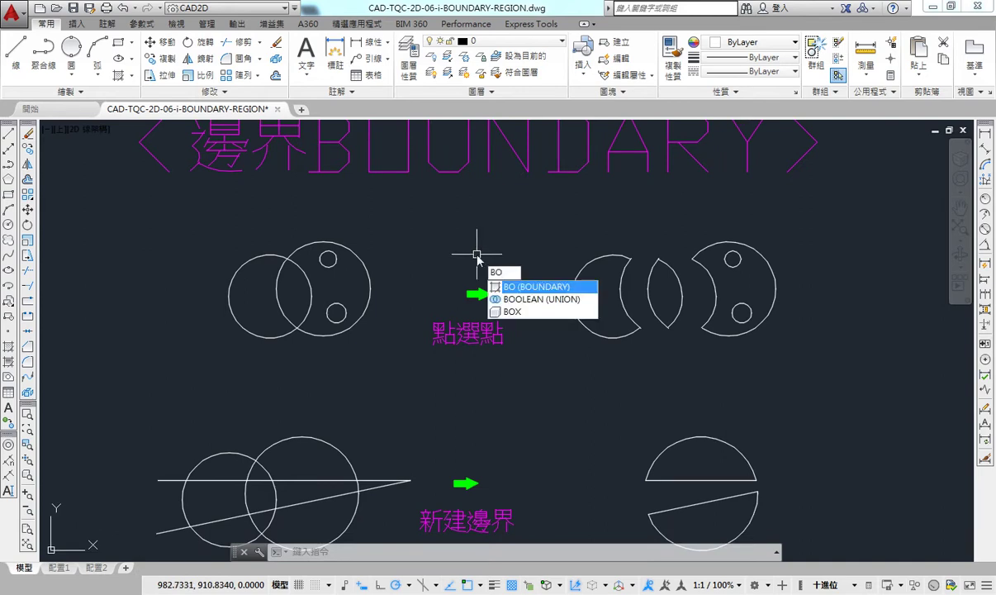
{"action": "key", "text": "Return"}
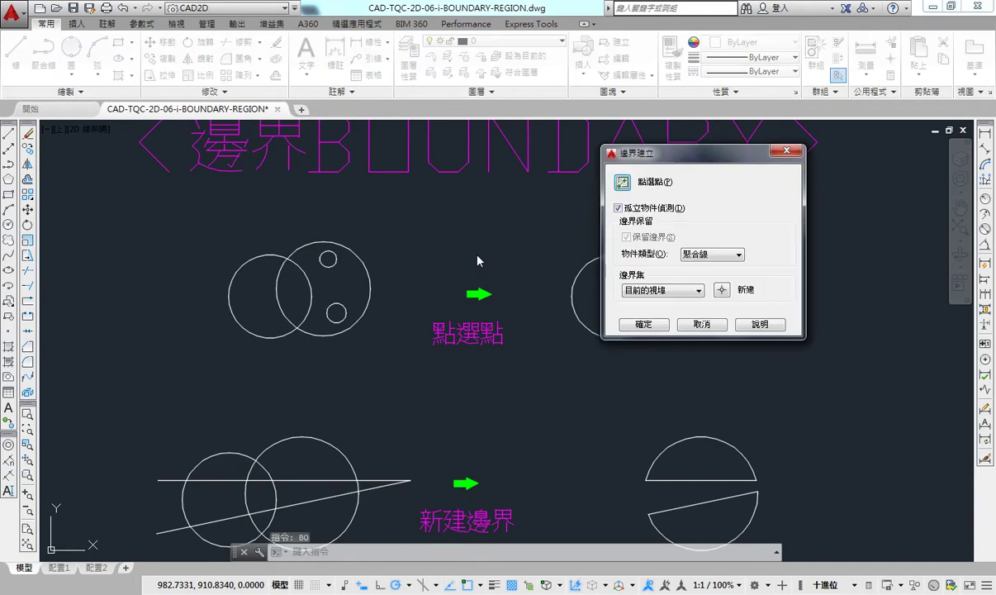
{"action": "left_click_drag", "start_coordinate": [688, 154], "coordinate": [464, 148]}
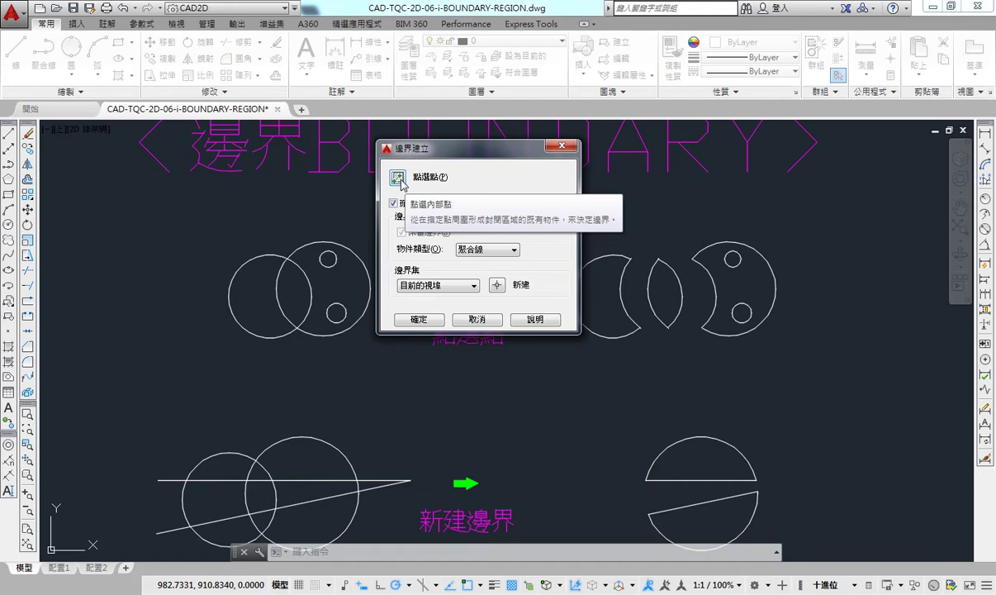
{"action": "left_click", "coordinate": [477, 319]}
{"action": "middle_click_drag", "start_coordinate": [259, 319], "coordinate": [279, 322]}
{"action": "scroll", "coordinate": [279, 314], "scroll_direction": "up", "scroll_amount": 2}
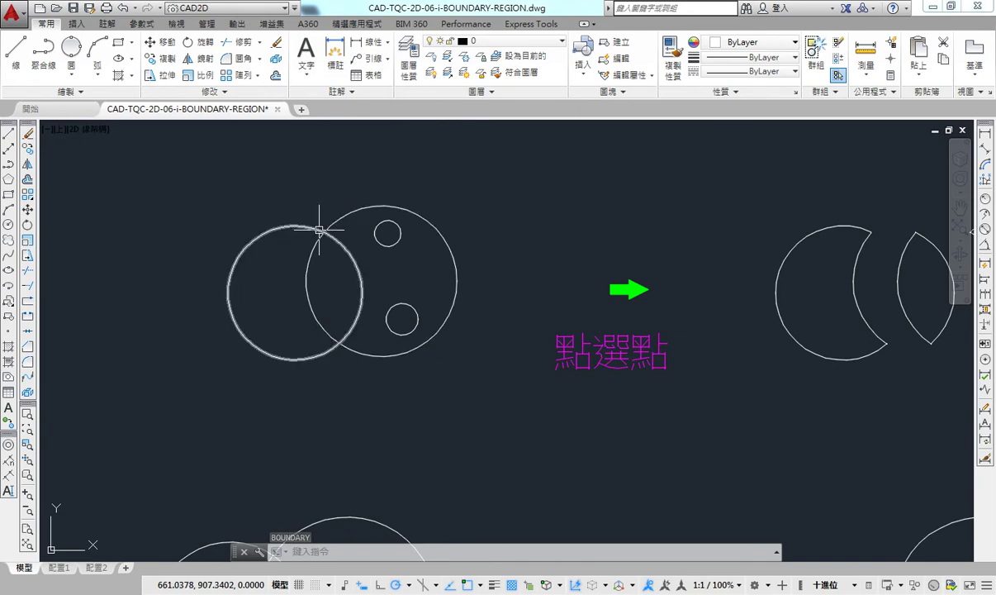
{"action": "left_click", "coordinate": [311, 226]}
{"action": "left_click", "coordinate": [314, 249]}
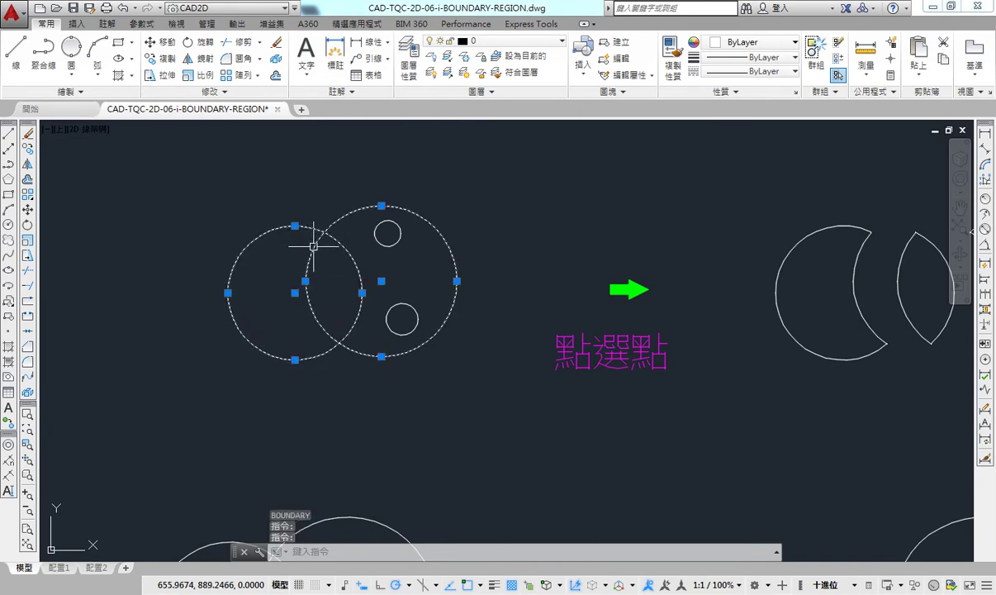
{"action": "key", "text": "Escape"}
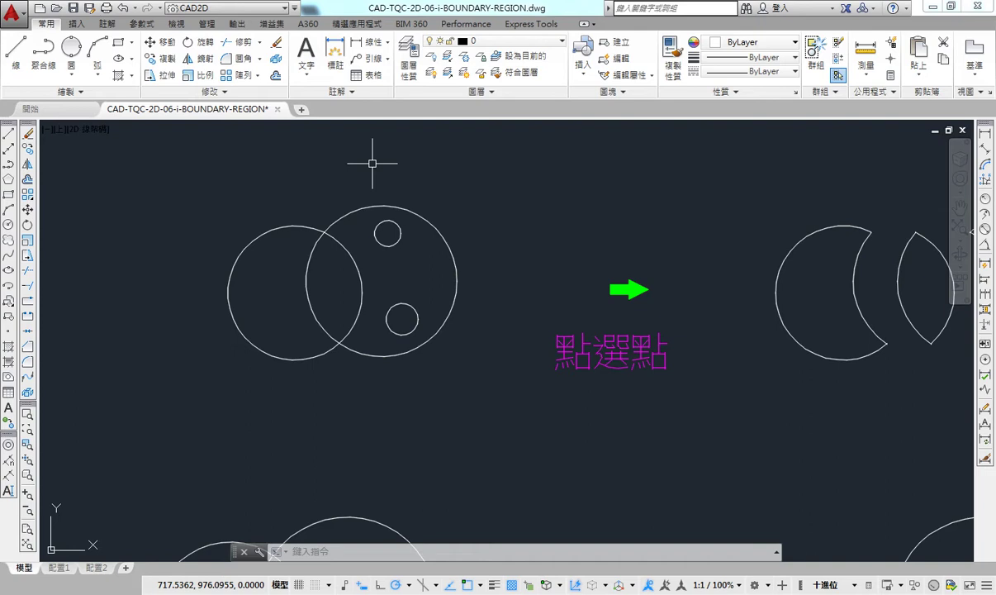
Create a boundary polyline from the left circle's crescent area using Pick Points.
{"action": "type", "text": "bo"}
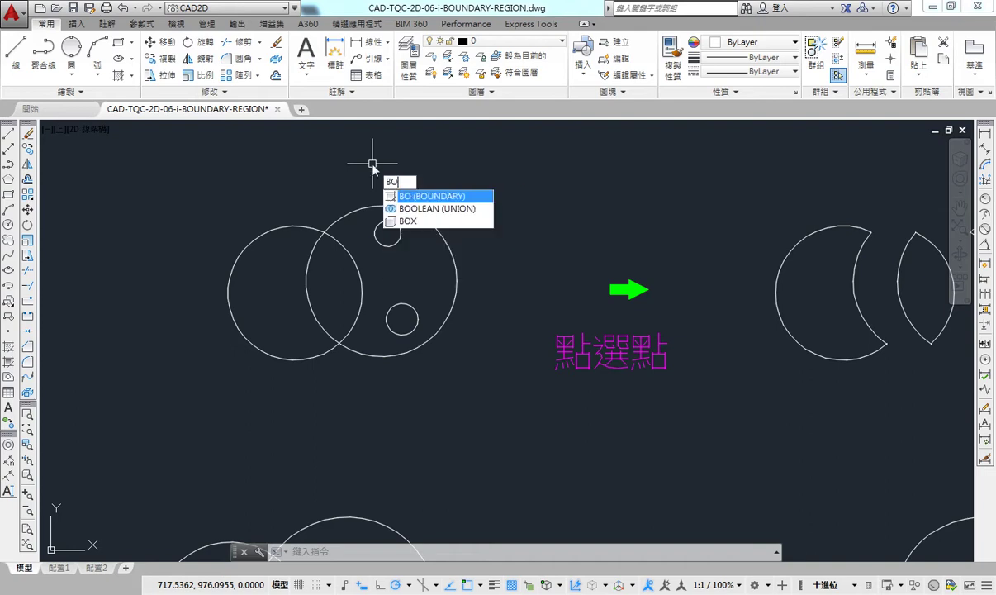
{"action": "key", "text": "Return"}
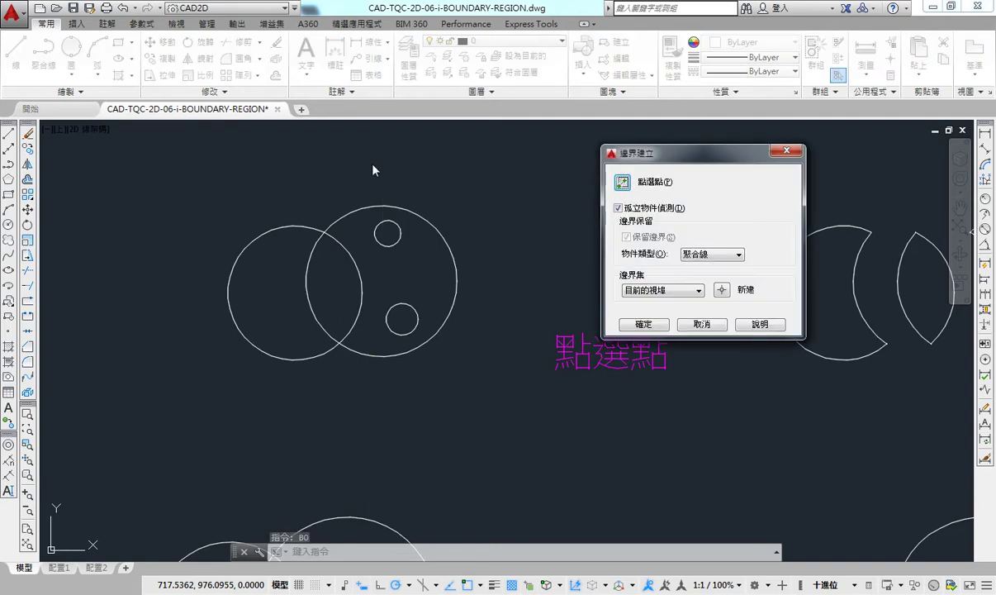
{"action": "left_click_drag", "start_coordinate": [689, 154], "coordinate": [650, 145]}
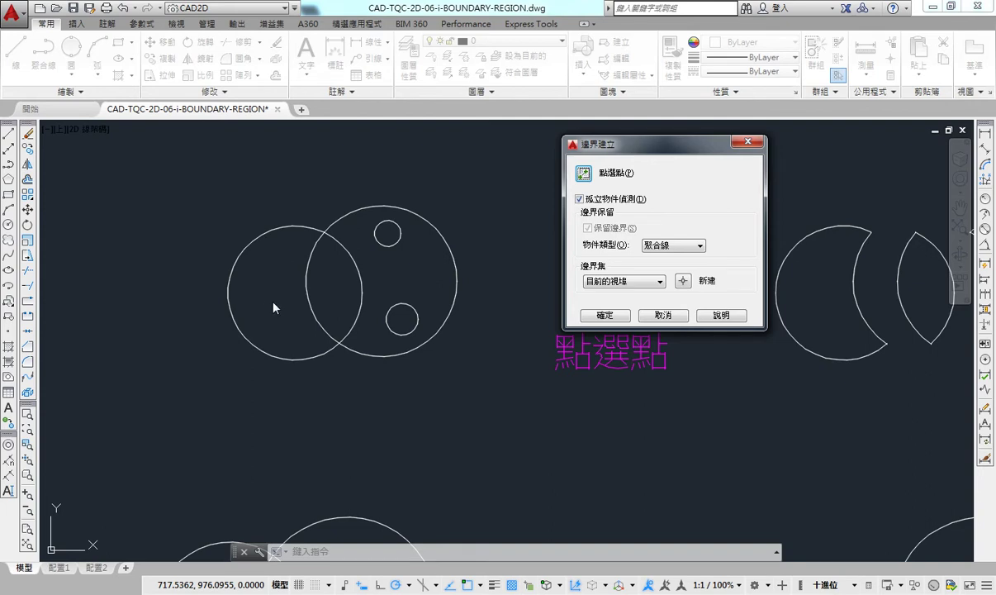
{"action": "left_click", "coordinate": [583, 172]}
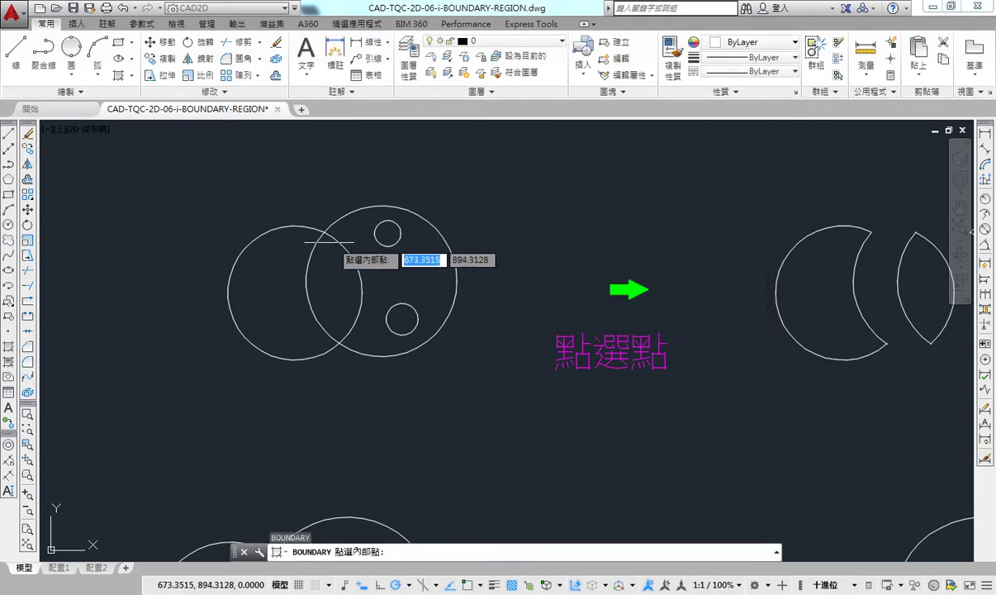
{"action": "left_click", "coordinate": [281, 279]}
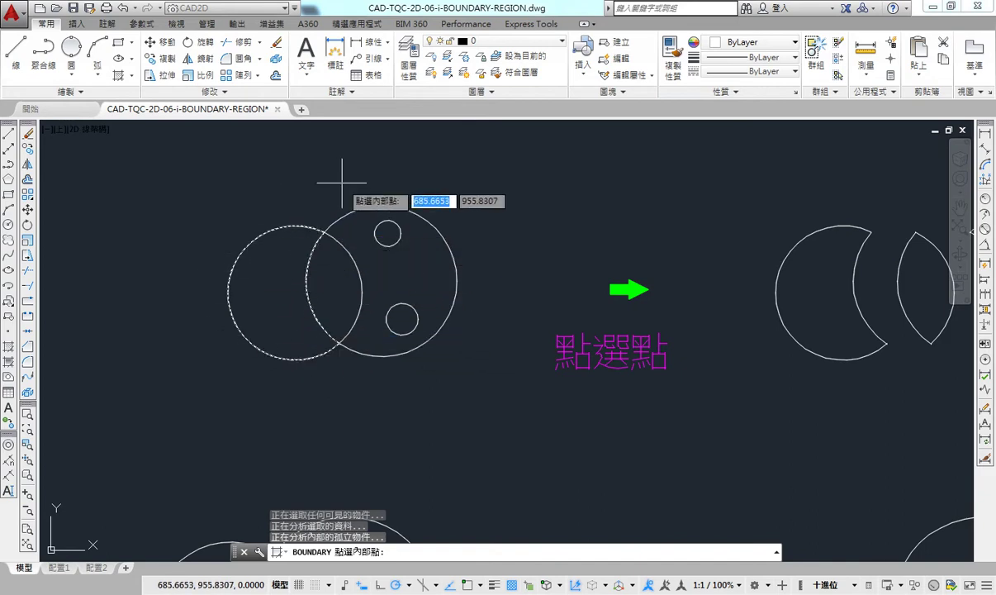
{"action": "key", "text": "Return"}
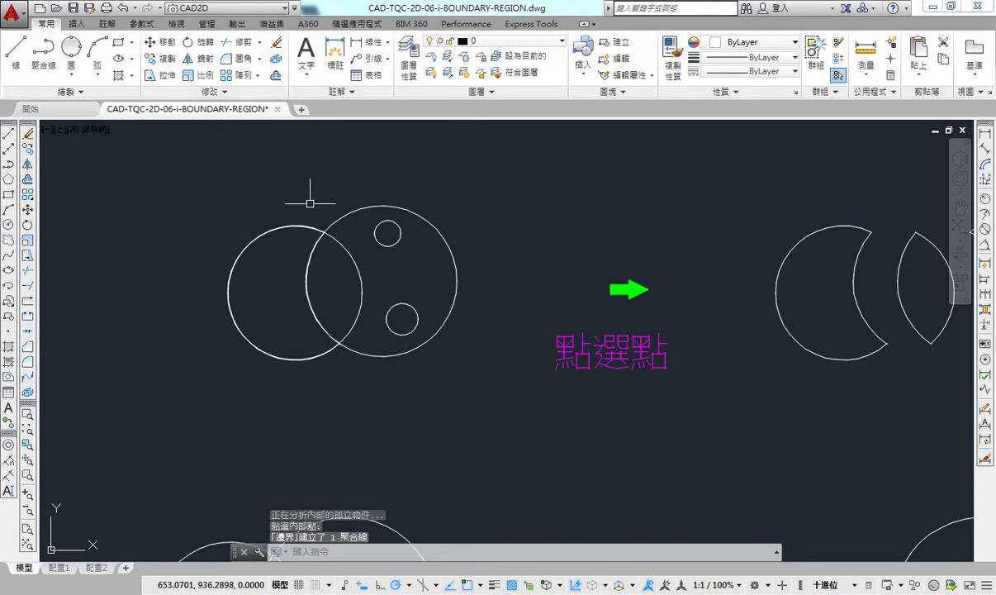
Move the crescent polyline to the left of the two circles.
{"action": "left_click", "coordinate": [297, 226]}
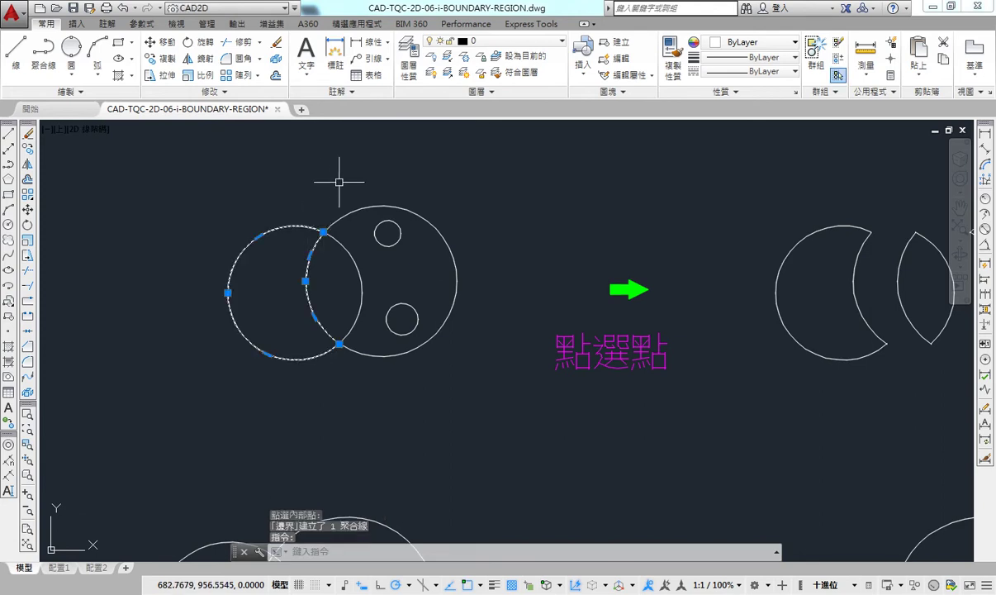
{"action": "type", "text": "m"}
{"action": "key", "text": "Return"}
{"action": "left_click", "coordinate": [338, 177]}
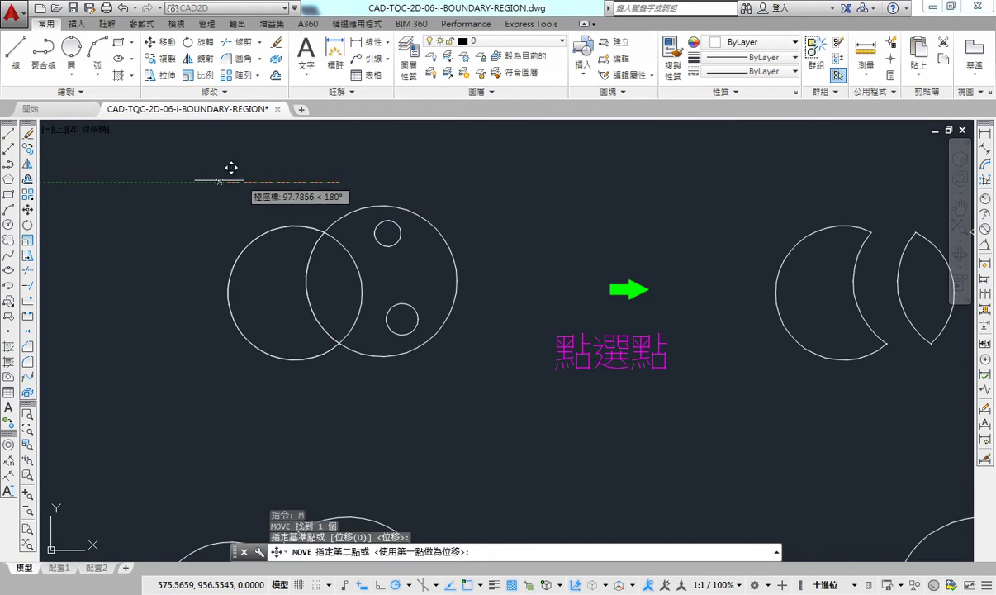
{"action": "left_click", "coordinate": [201, 179]}
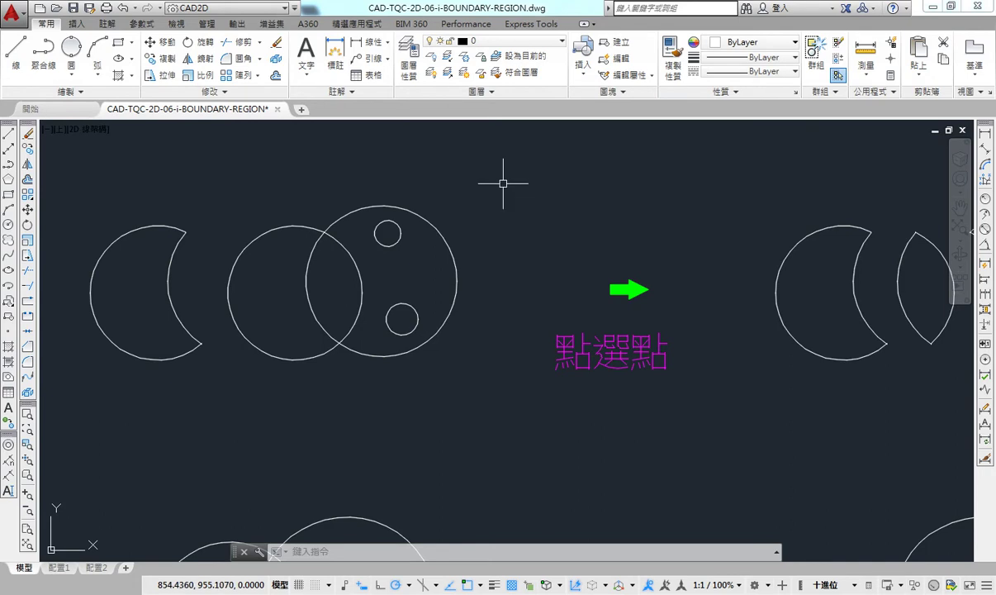
Create a lens-shaped boundary polyline from the two circles' overlap area.
{"action": "type", "text": "BO"}
{"action": "key", "text": "Return"}
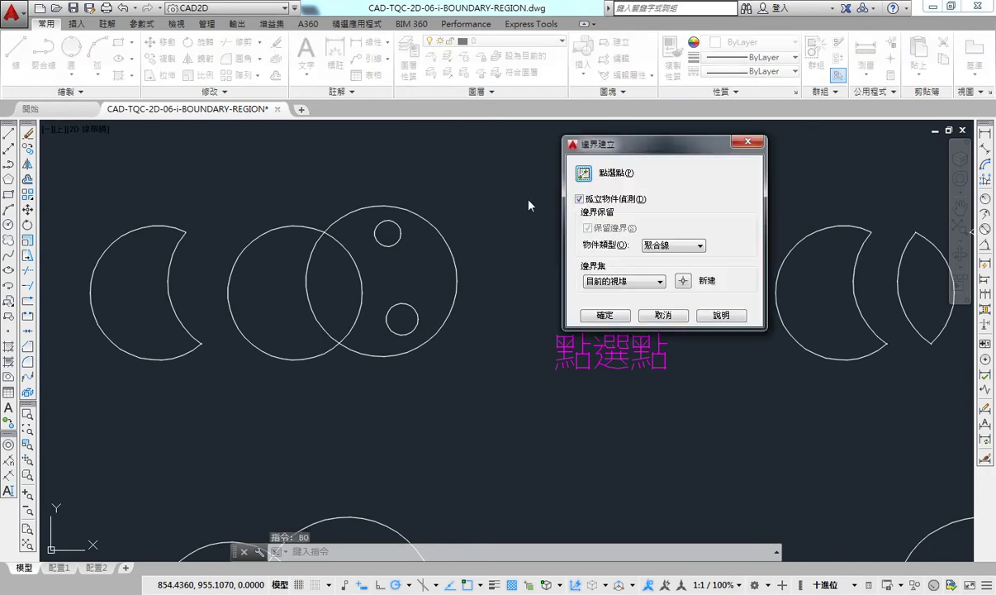
{"action": "left_click", "coordinate": [583, 174]}
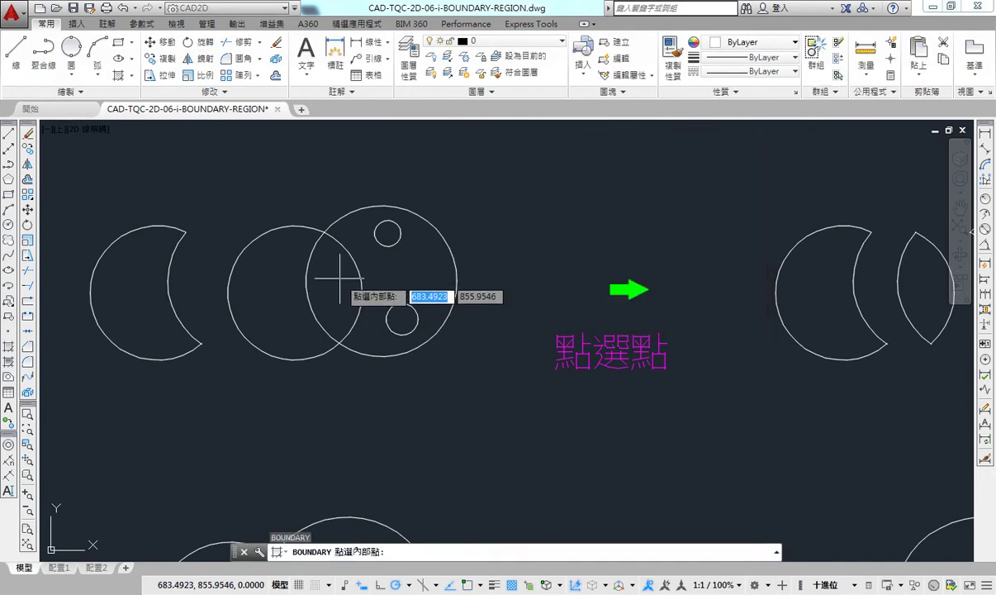
{"action": "left_click", "coordinate": [339, 280]}
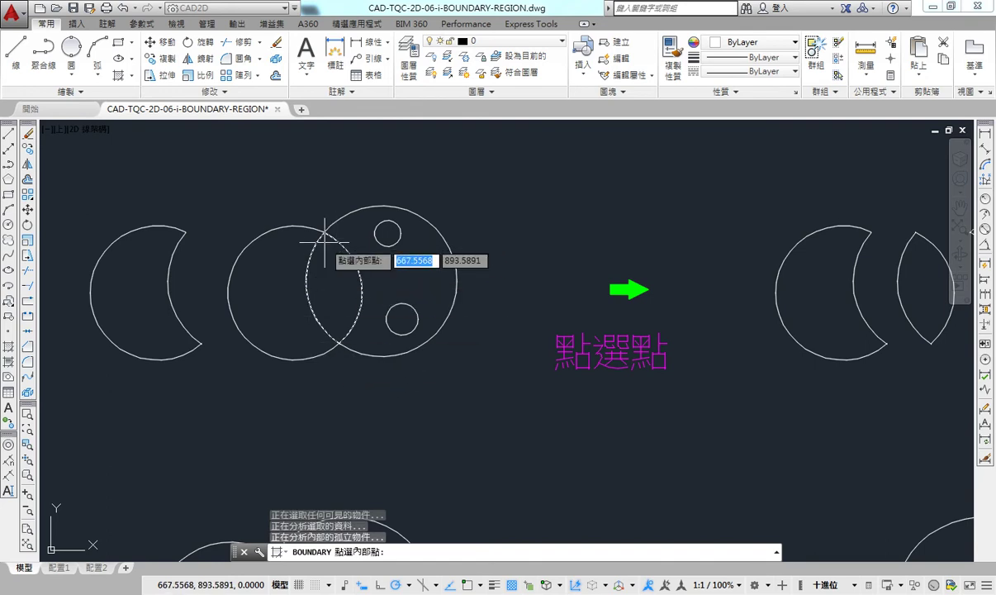
{"action": "key", "text": "Return"}
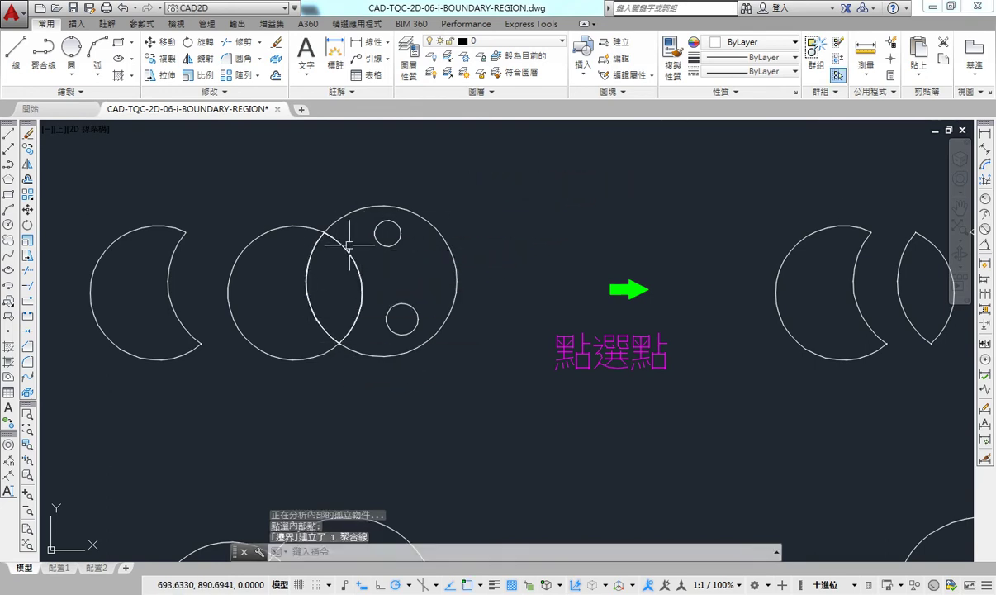
Move the lens polyline up above the left shapes.
{"action": "left_click", "coordinate": [348, 246]}
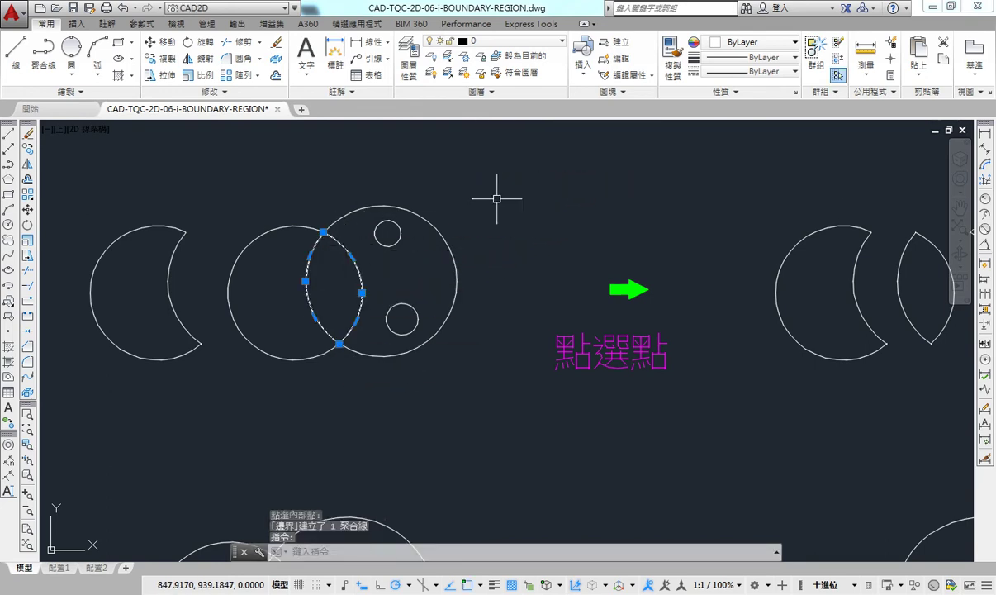
{"action": "type", "text": "m"}
{"action": "key", "text": "Return"}
{"action": "left_click", "coordinate": [510, 251]}
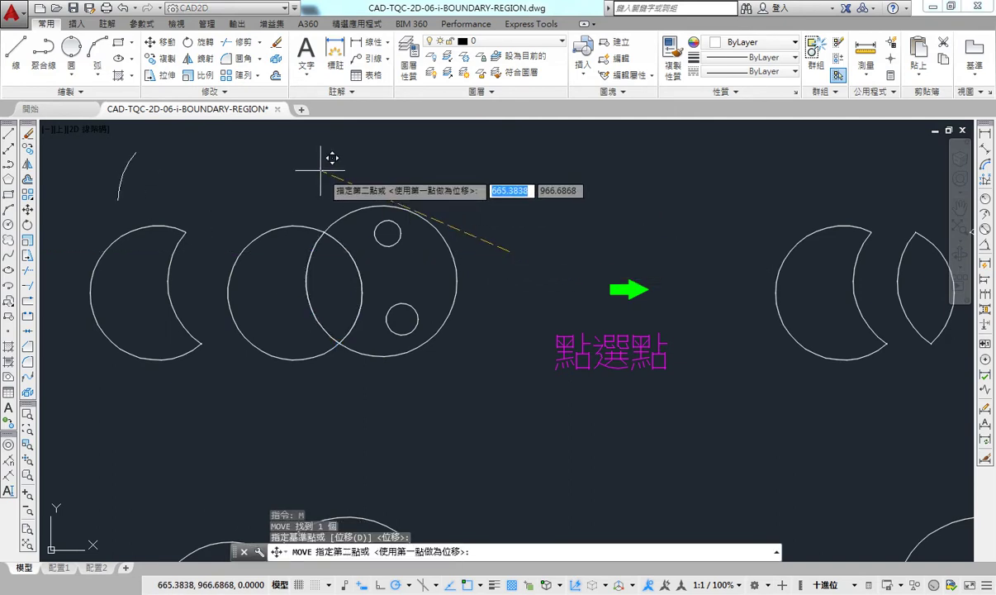
{"action": "left_click", "coordinate": [393, 140]}
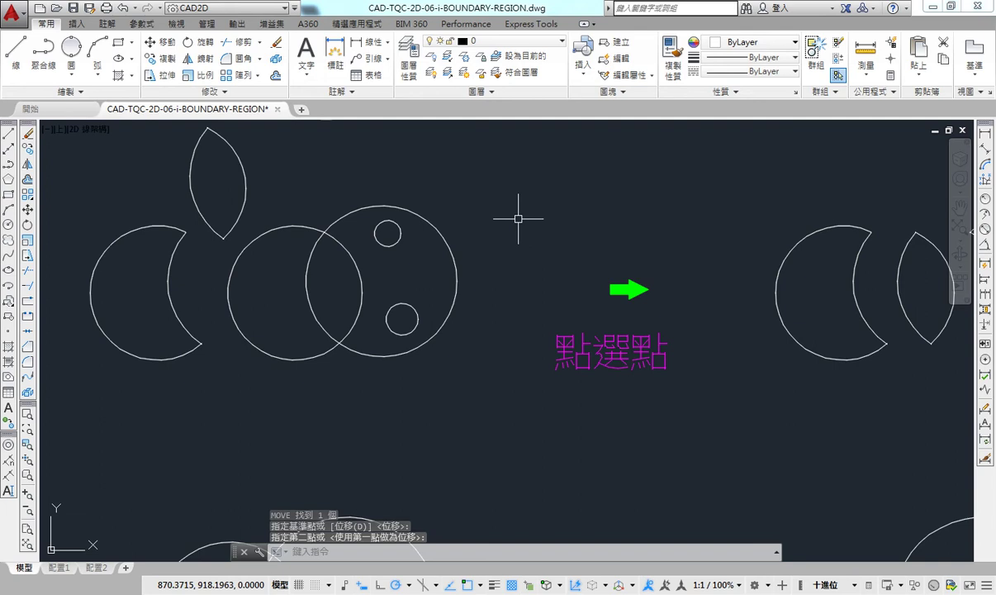
{"action": "type", "text": "bo"}
{"action": "key", "text": "Return"}
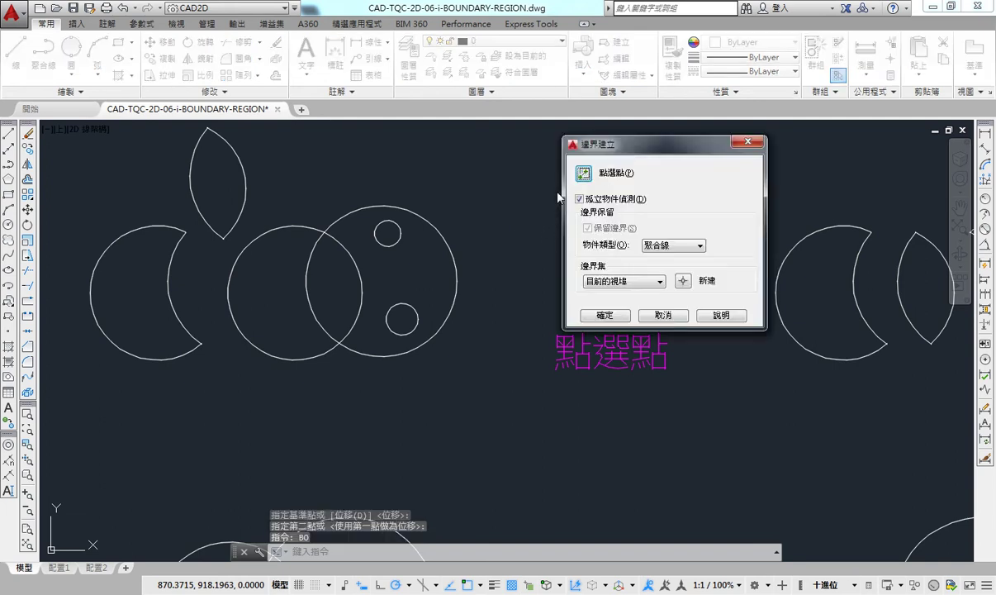
Trace boundaries of the right circle's crescent and its two inner hole circles.
{"action": "left_click", "coordinate": [583, 172]}
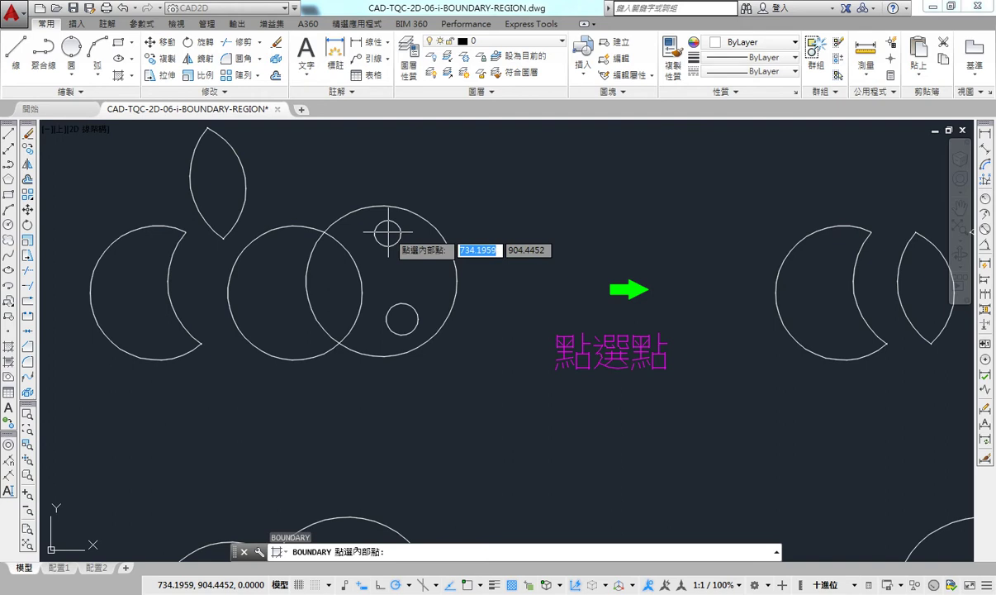
{"action": "left_click", "coordinate": [388, 233]}
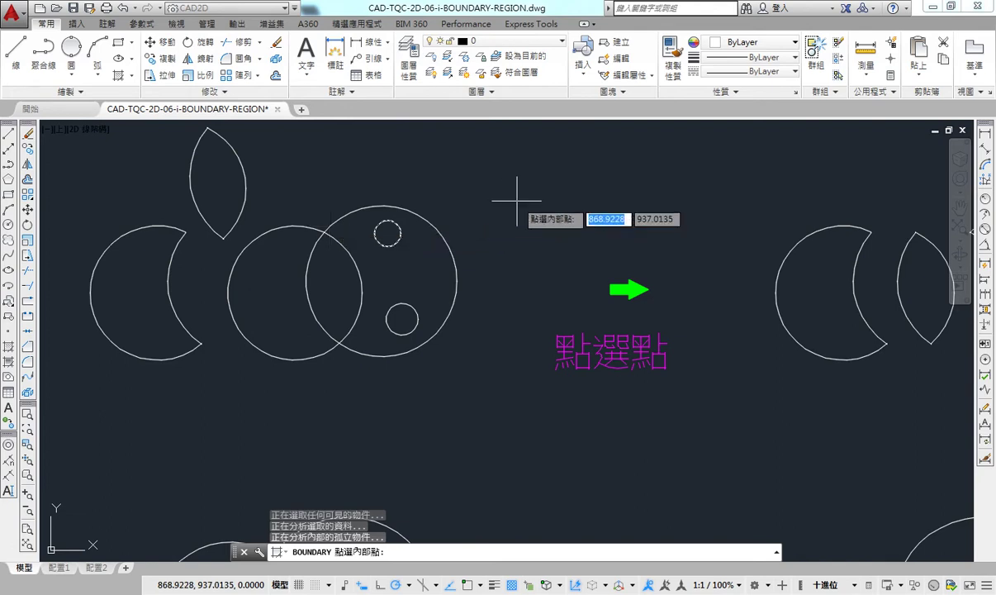
{"action": "key", "text": "Escape"}
{"action": "key", "text": "Escape"}
{"action": "key", "text": "Escape"}
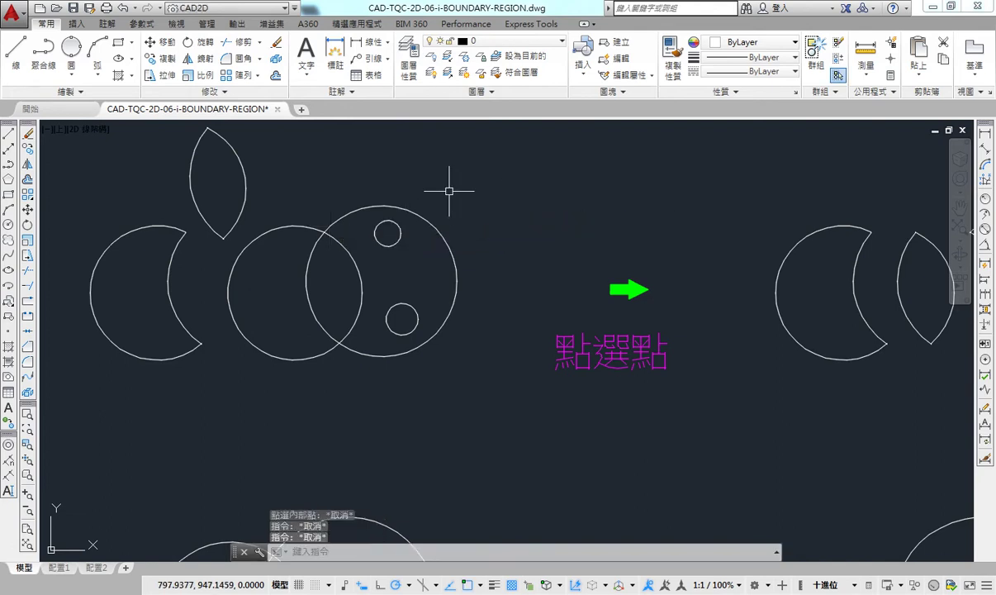
{"action": "type", "text": "BO"}
{"action": "key", "text": "Return"}
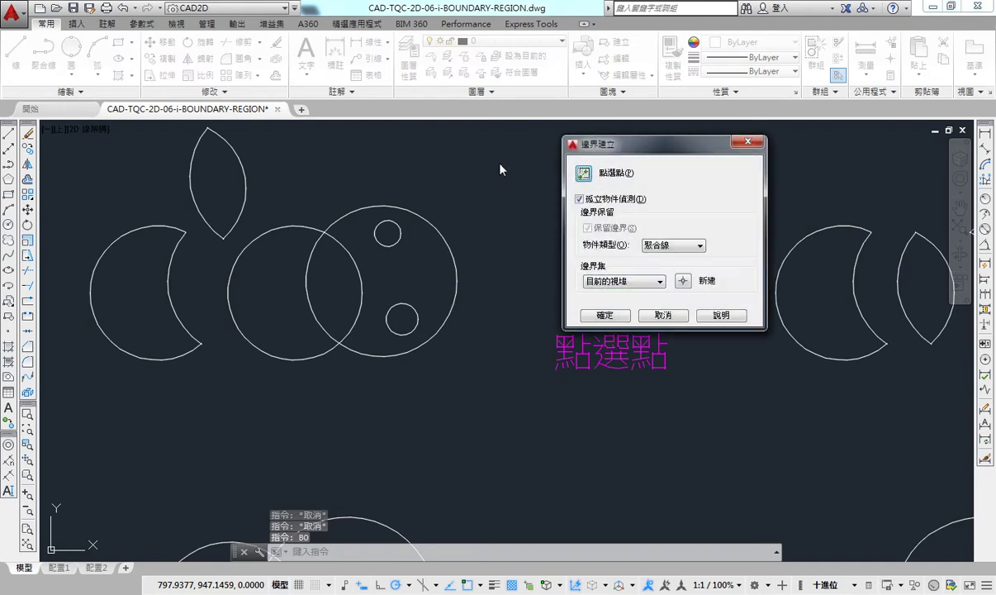
{"action": "left_click", "coordinate": [584, 174]}
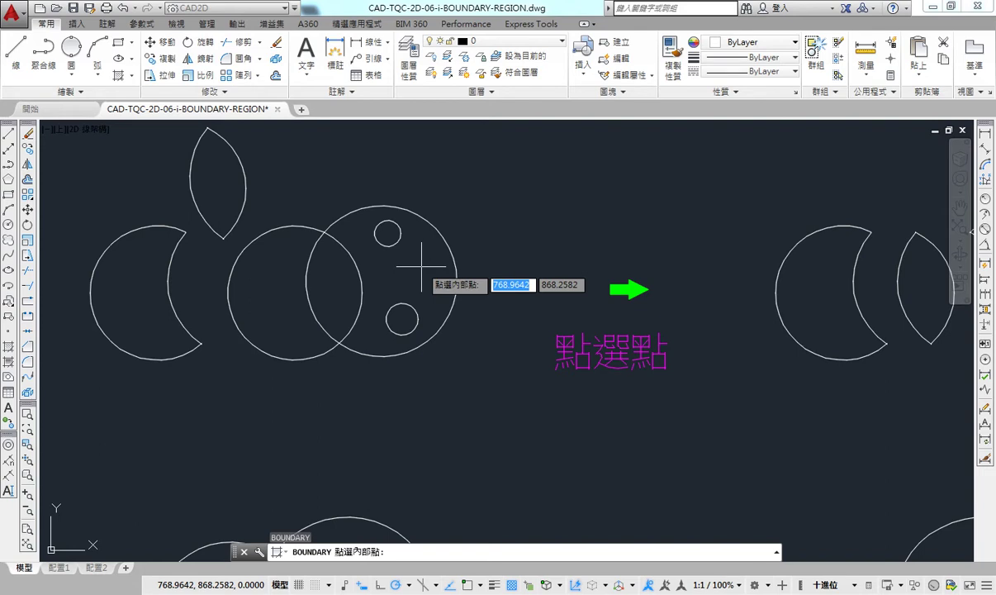
{"action": "left_click", "coordinate": [422, 266]}
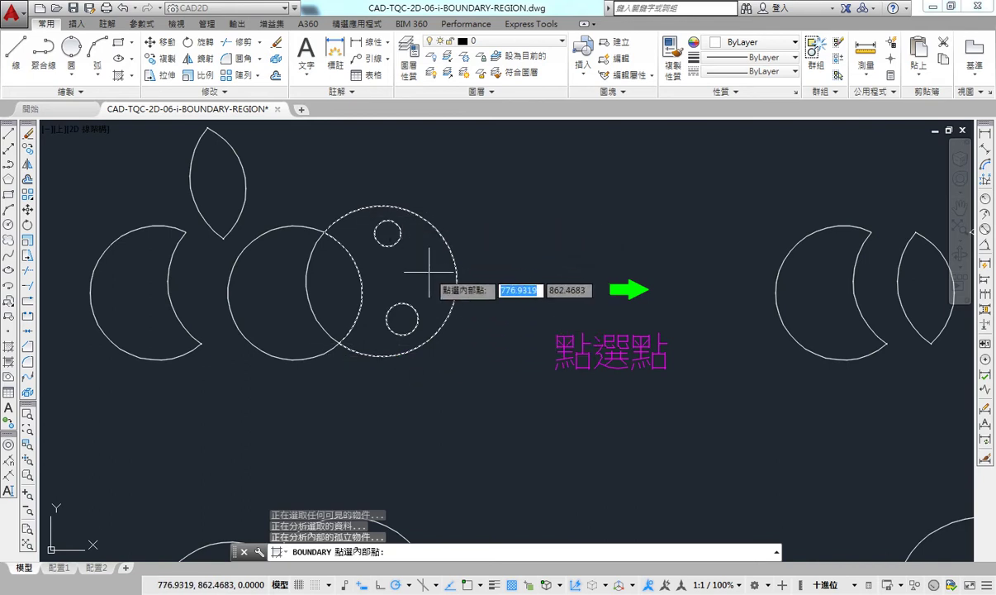
{"action": "key", "text": "Return"}
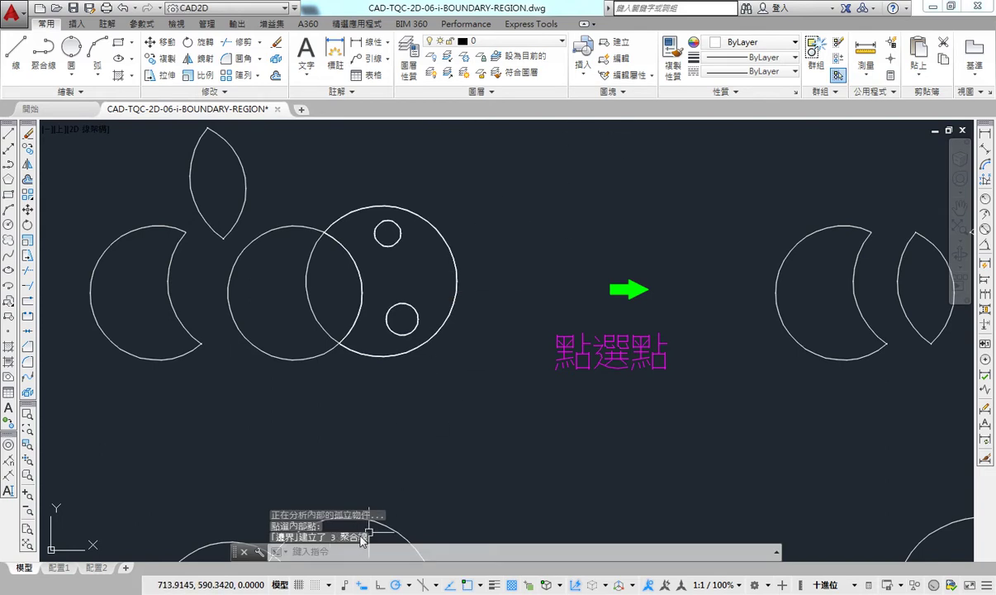
Move the crescent boundary up to the right of the circles.
{"action": "left_click", "coordinate": [455, 235]}
{"action": "type", "text": "m"}
{"action": "key", "text": "Return"}
{"action": "left_click", "coordinate": [500, 241]}
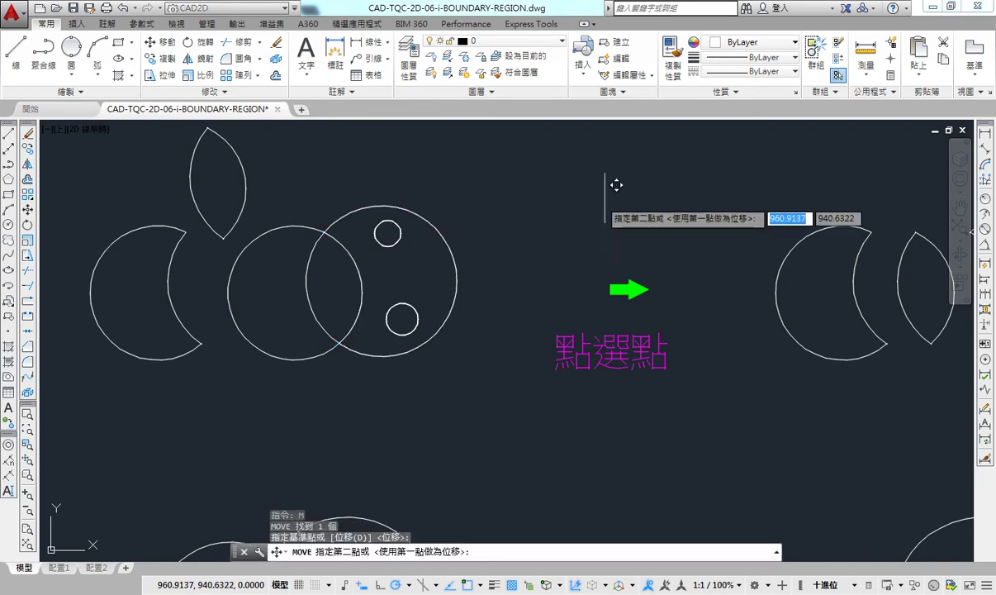
{"action": "left_click", "coordinate": [632, 186]}
Move the two small circle polylines into the moved crescent.
{"action": "left_click", "coordinate": [388, 221]}
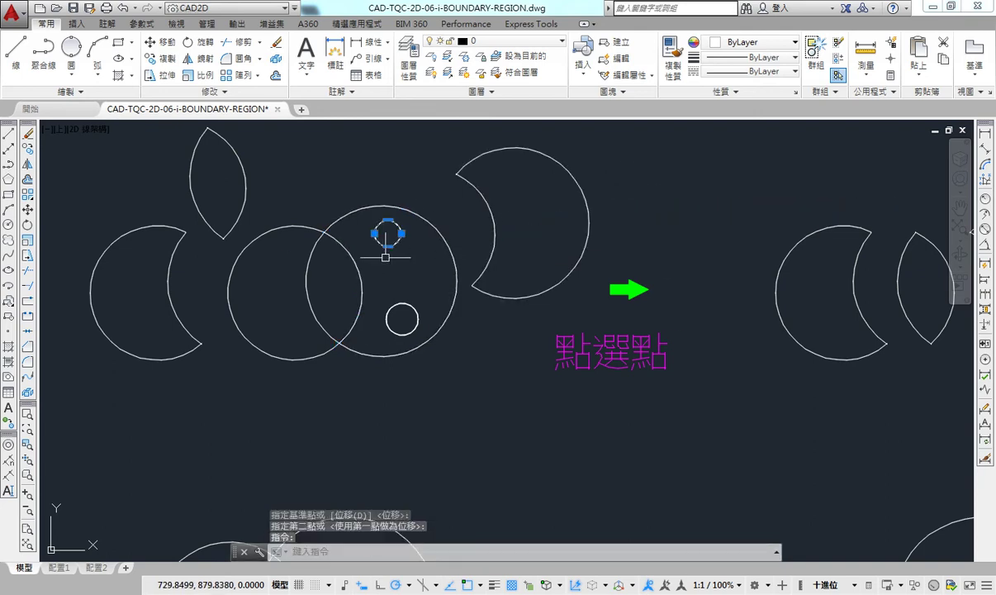
{"action": "left_click", "coordinate": [402, 304]}
{"action": "type", "text": "m"}
{"action": "key", "text": "Return"}
{"action": "left_click", "coordinate": [442, 274]}
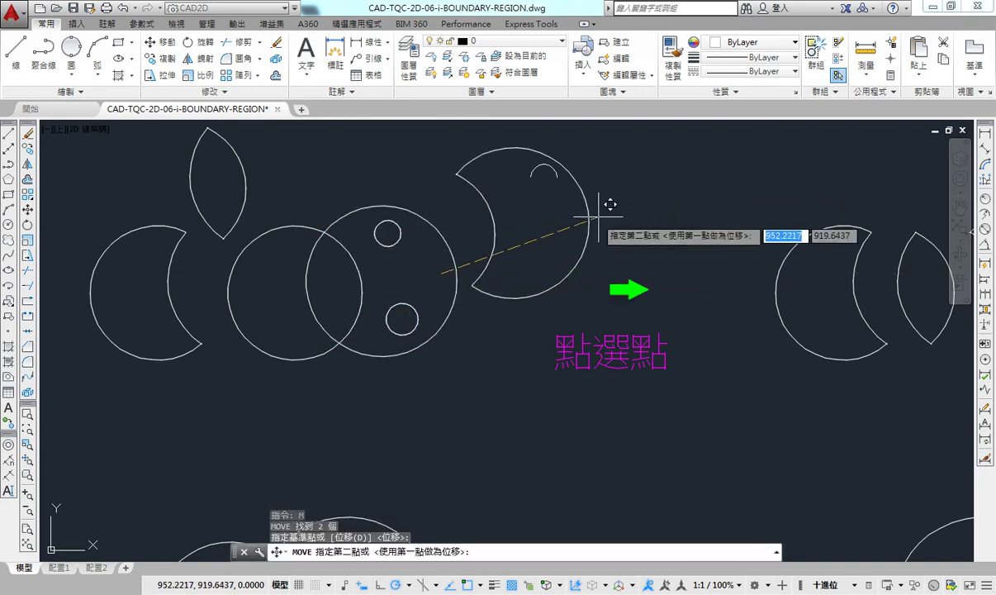
{"action": "left_click", "coordinate": [590, 222]}
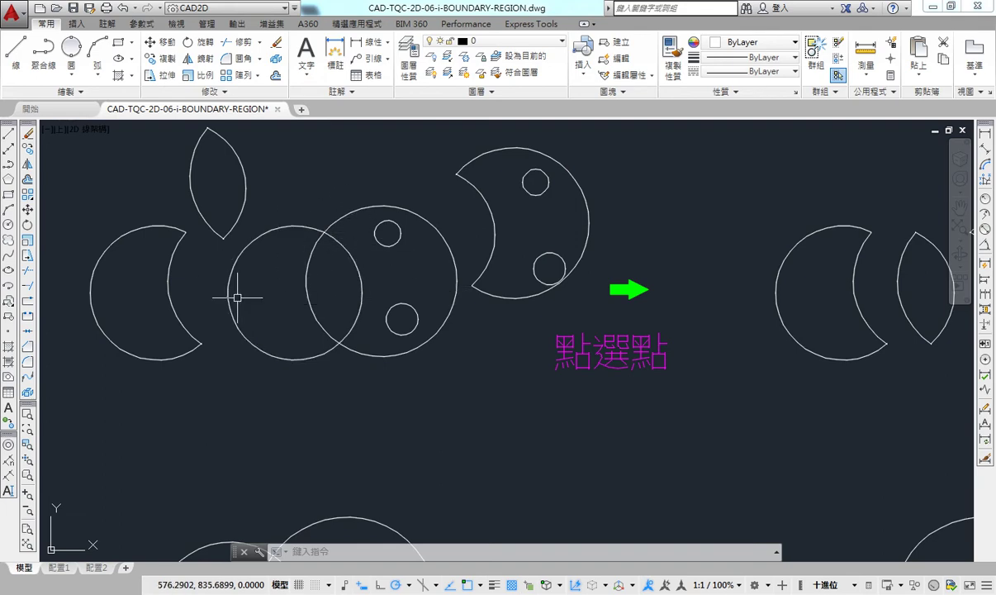
Zoom and pan in on the 新建邊界 example of two circles crossed by two lines.
{"action": "scroll", "coordinate": [237, 297], "scroll_direction": "down", "scroll_amount": 3}
{"action": "middle_click_drag", "start_coordinate": [237, 296], "coordinate": [193, 307]}
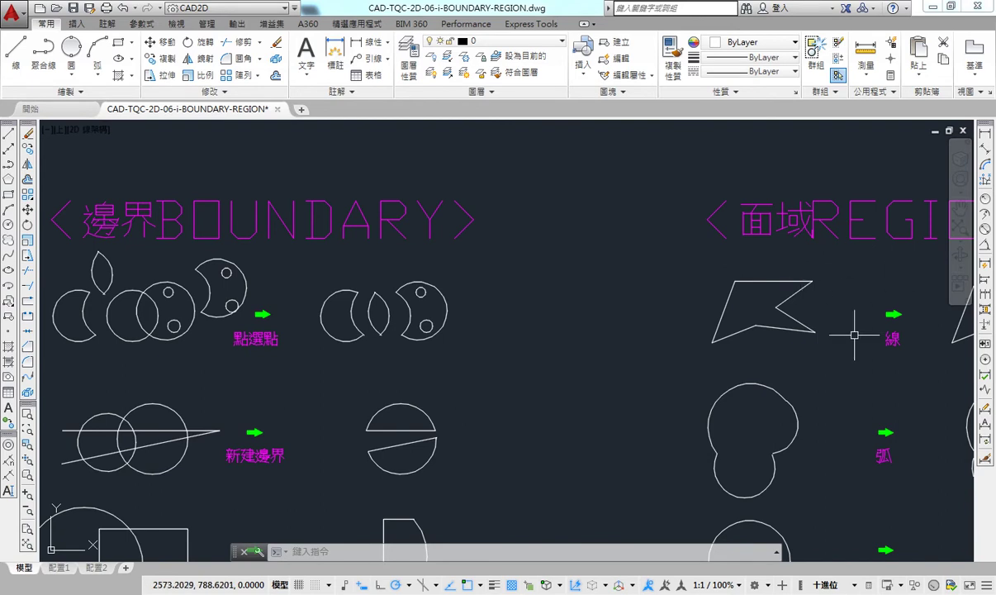
{"action": "middle_click_drag", "start_coordinate": [282, 346], "coordinate": [537, 294]}
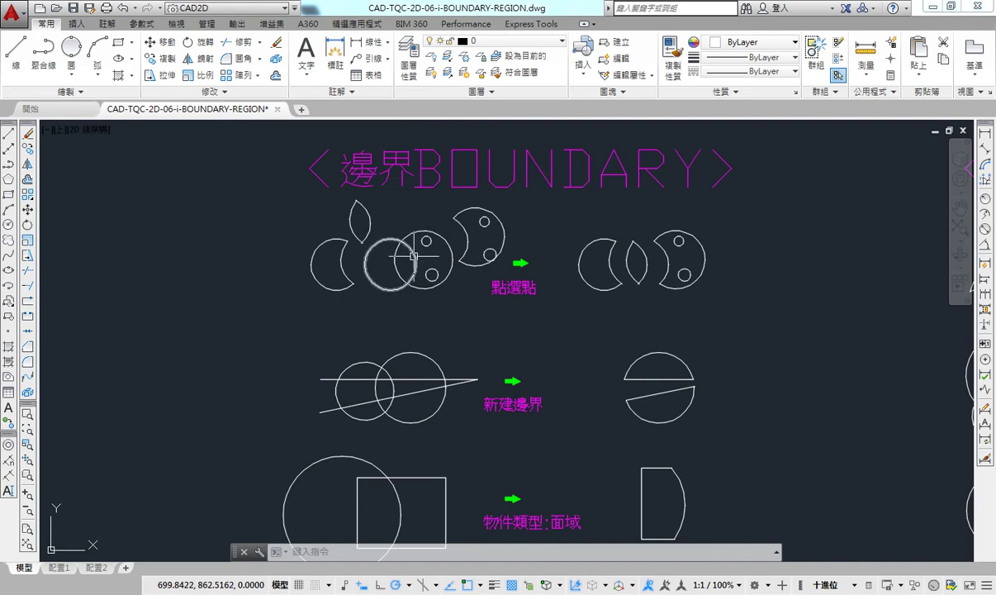
{"action": "scroll", "coordinate": [426, 457], "scroll_direction": "up", "scroll_amount": 2}
{"action": "scroll", "coordinate": [405, 306], "scroll_direction": "up", "scroll_amount": 1}
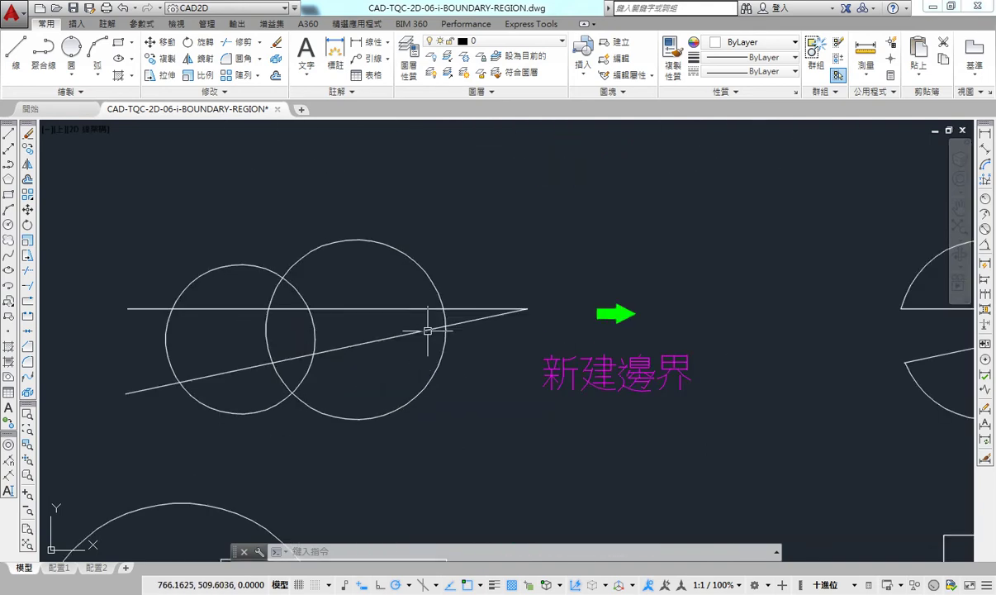
{"action": "mouse_move", "coordinate": [427, 330]}
{"action": "middle_mouse_down"}
{"action": "mouse_move", "coordinate": [454, 348]}
{"action": "mouse_move", "coordinate": [374, 451]}
{"action": "middle_mouse_up"}
{"action": "middle_click_drag", "start_coordinate": [418, 392], "coordinate": [421, 265]}
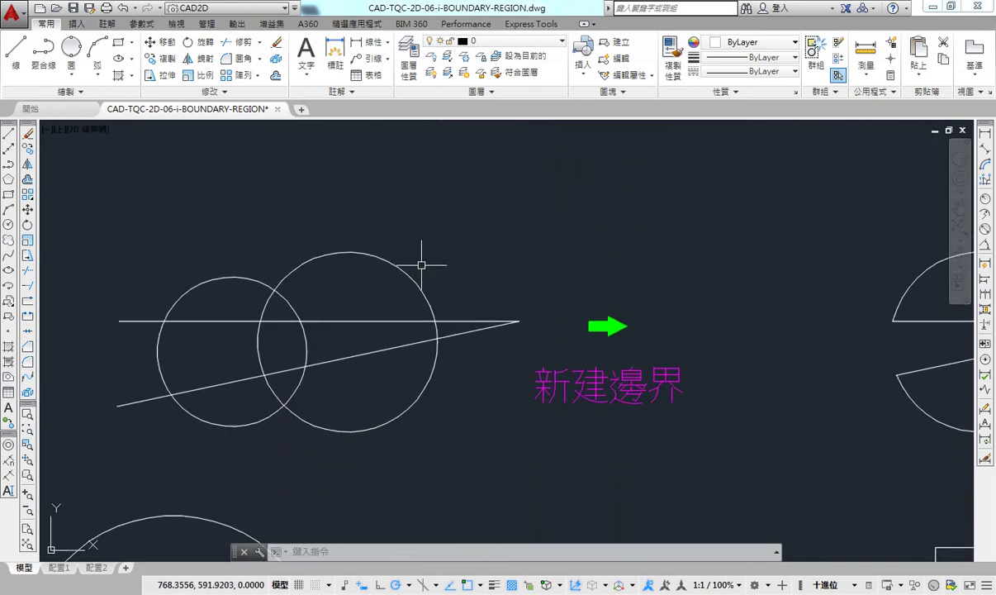
Define a new boundary set of the right circle and both lines in Boundary Creation.
{"action": "type", "text": "bo"}
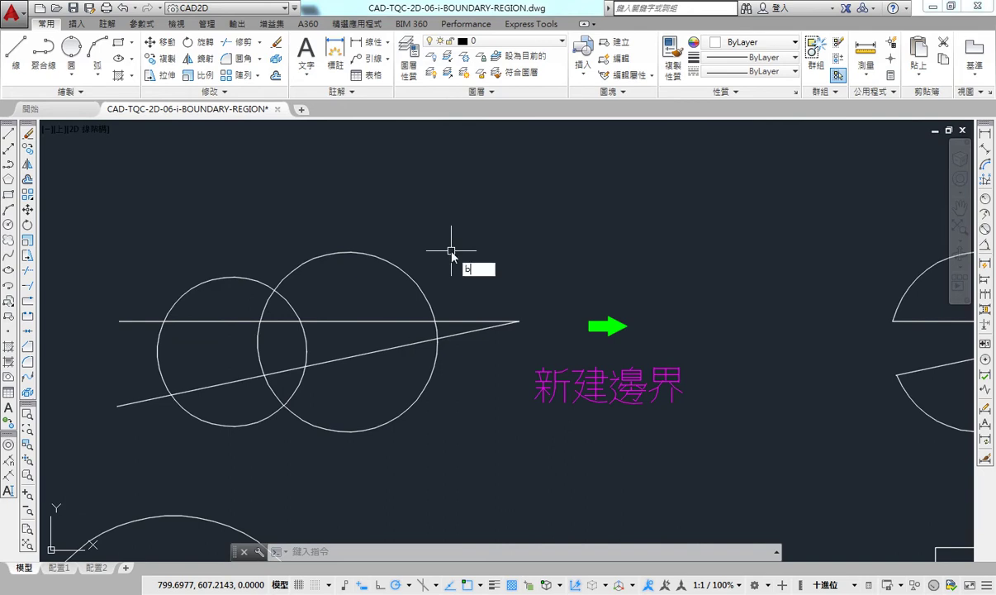
{"action": "key", "text": "Return"}
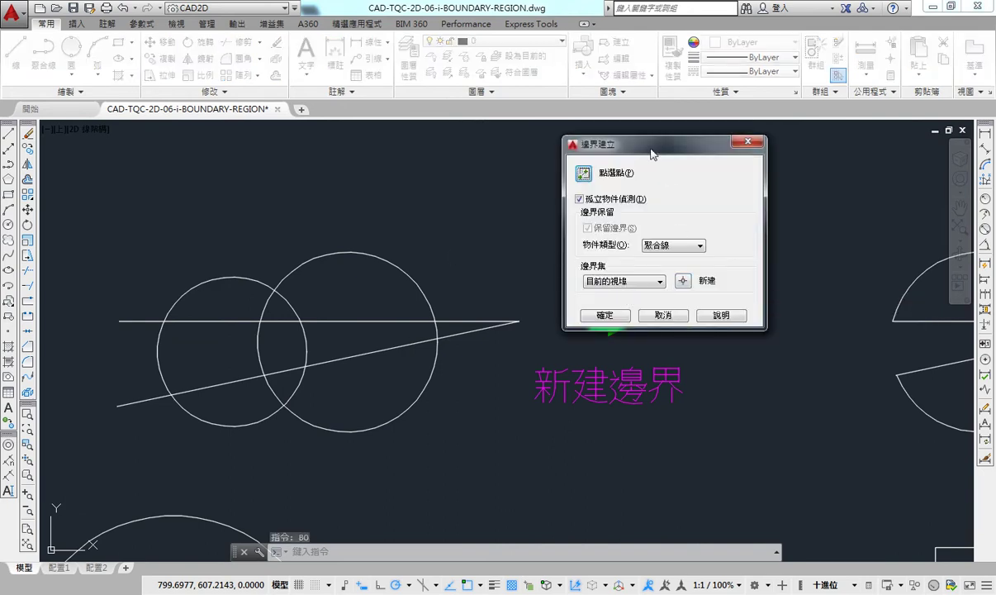
{"action": "left_click_drag", "start_coordinate": [615, 144], "coordinate": [537, 137]}
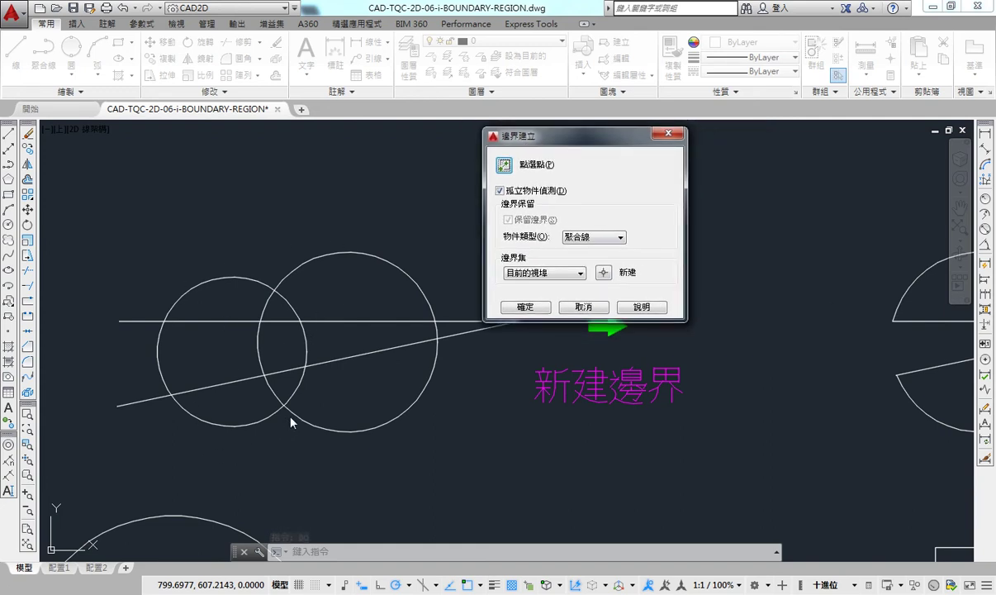
{"action": "left_click", "coordinate": [604, 274]}
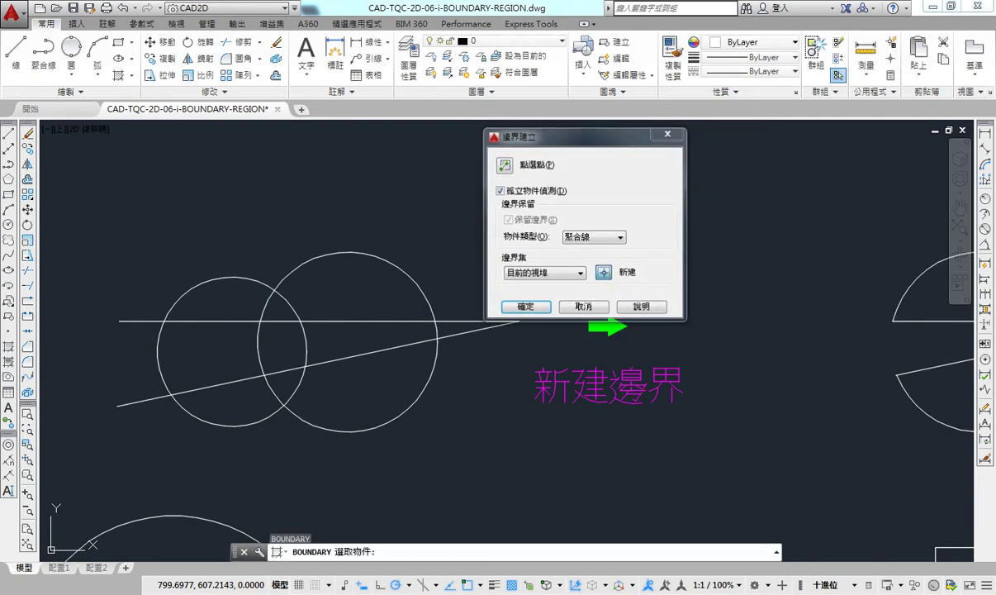
{"action": "left_click", "coordinate": [394, 259]}
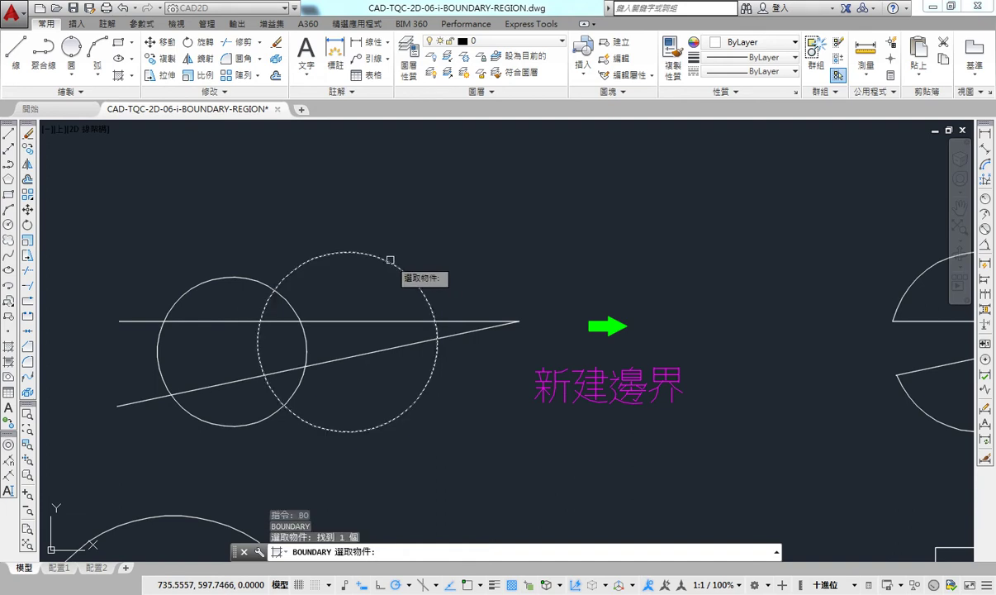
{"action": "left_click", "coordinate": [382, 319]}
{"action": "left_click", "coordinate": [383, 349]}
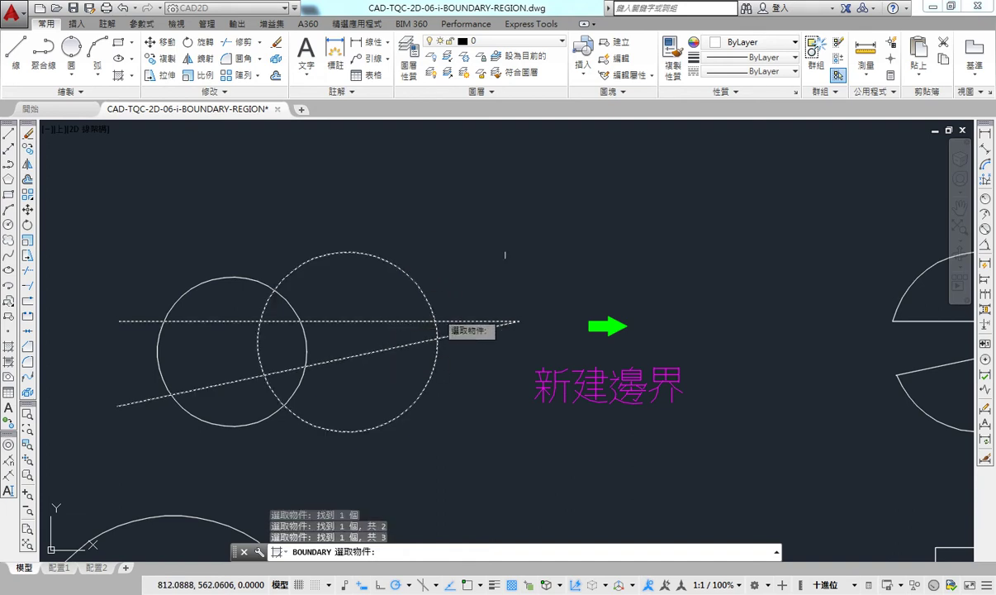
{"action": "key", "text": "Return"}
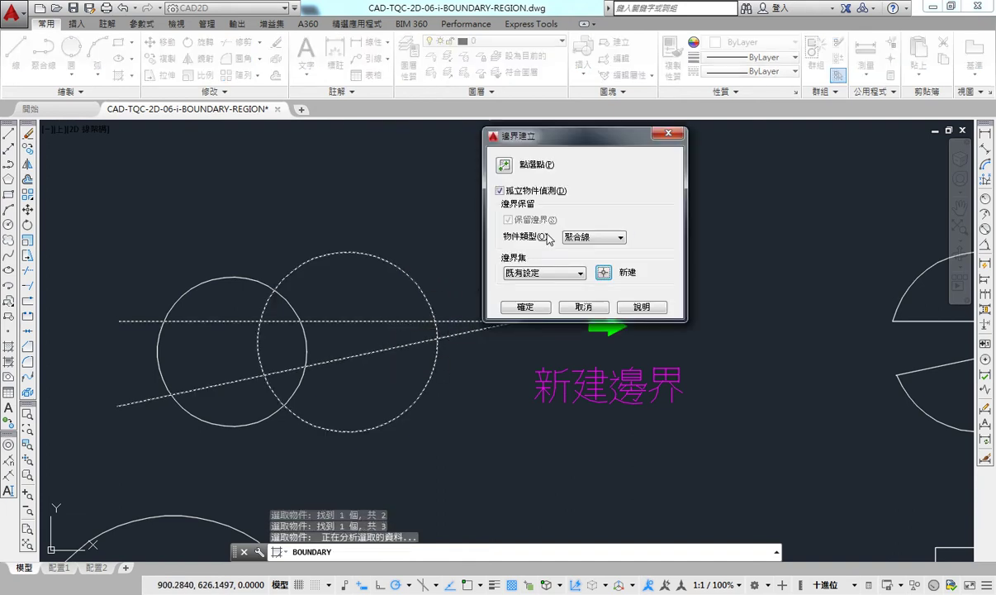
Create the wedge boundary between the two lines inside the right circle and select it.
{"action": "left_click", "coordinate": [524, 307]}
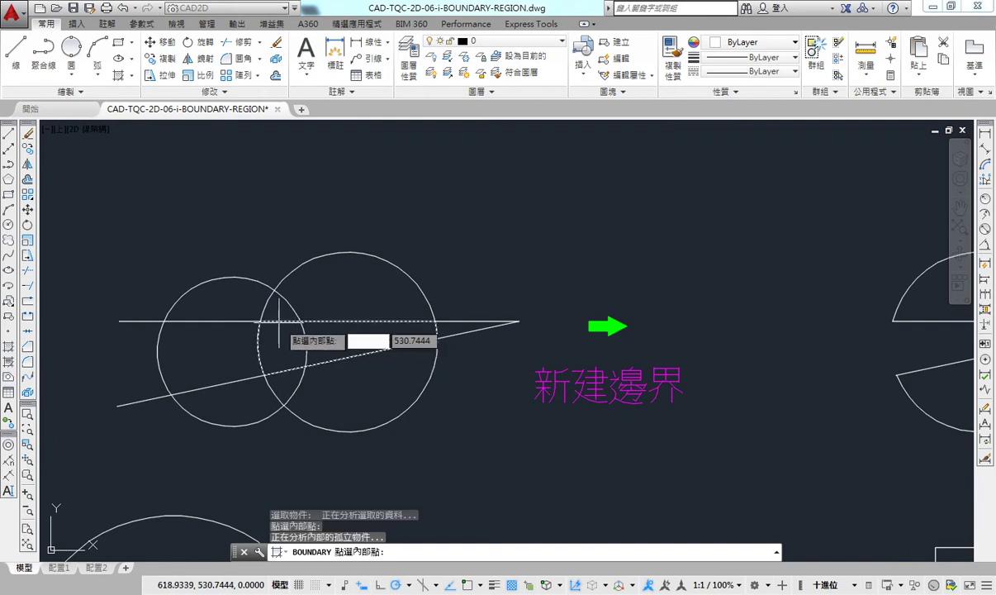
{"action": "left_click", "coordinate": [303, 333]}
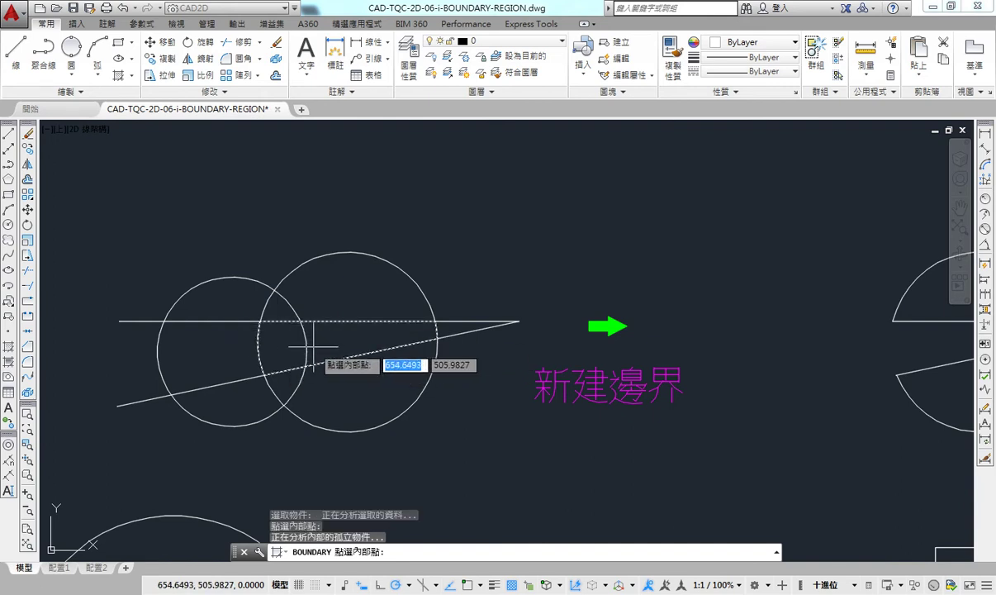
{"action": "key", "text": "Return"}
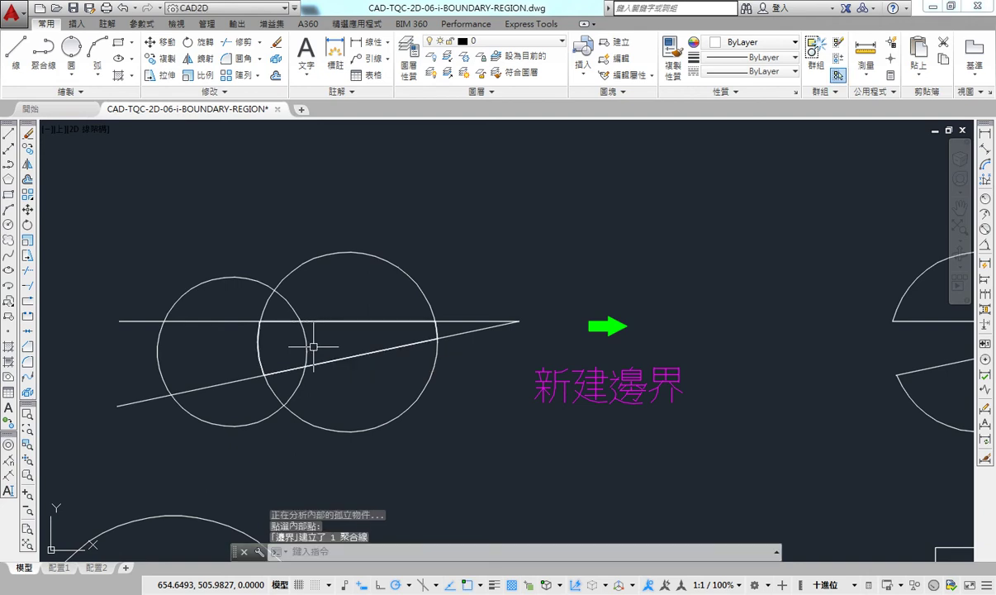
{"action": "left_click", "coordinate": [325, 318]}
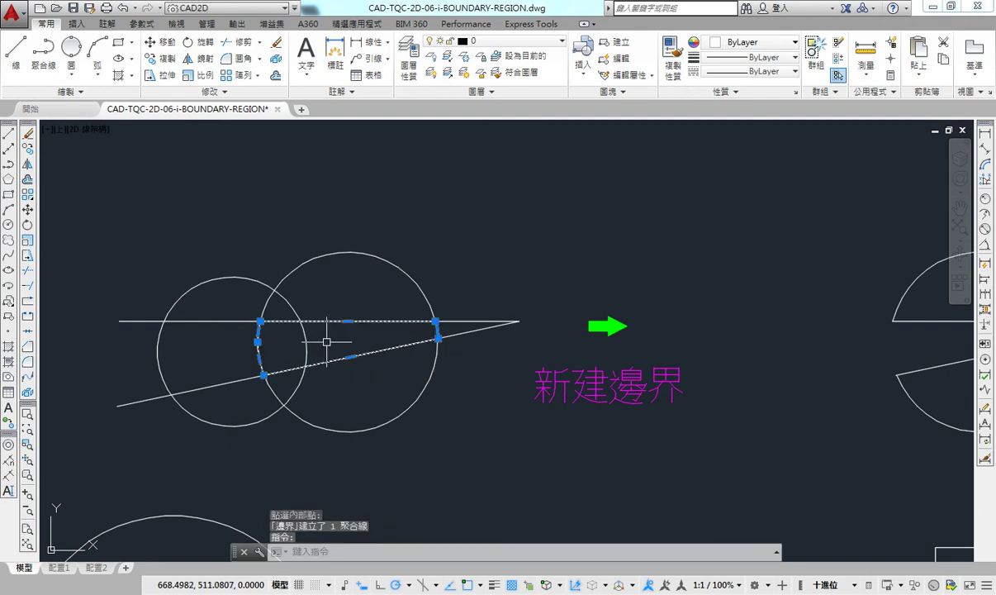
{"action": "type", "text": "m"}
Move the wedge boundary polyline above the circles.
{"action": "key", "text": "Return"}
{"action": "left_click", "coordinate": [327, 340]}
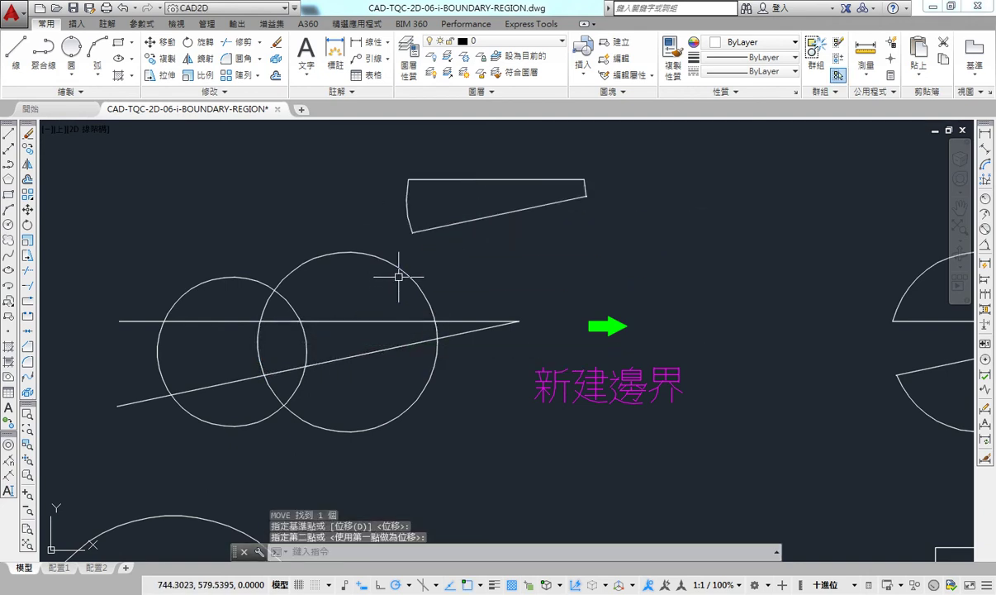
{"action": "left_click", "coordinate": [399, 277]}
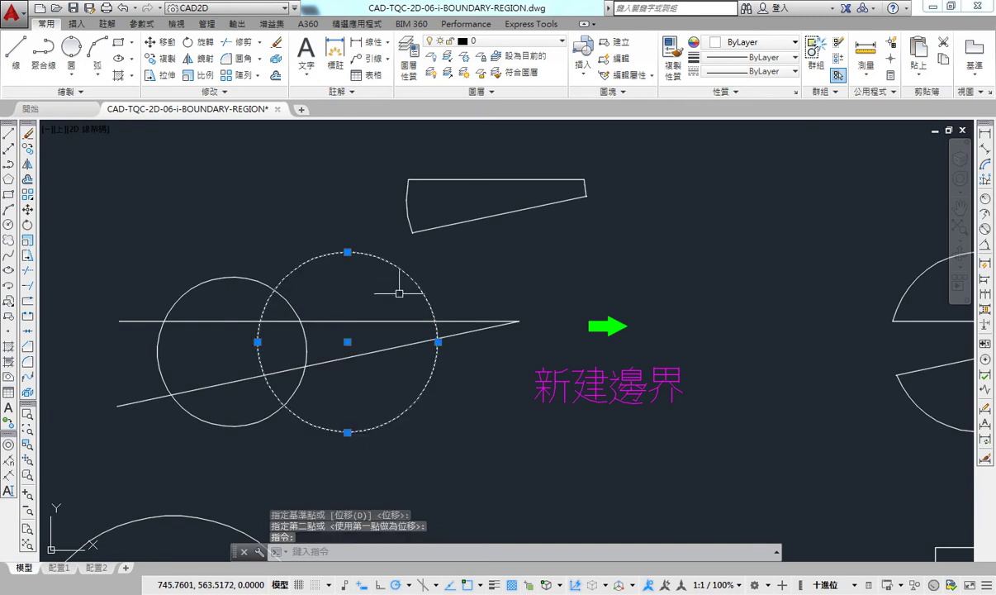
Window-select the moved wedge polyline and delete it.
{"action": "left_click", "coordinate": [393, 347]}
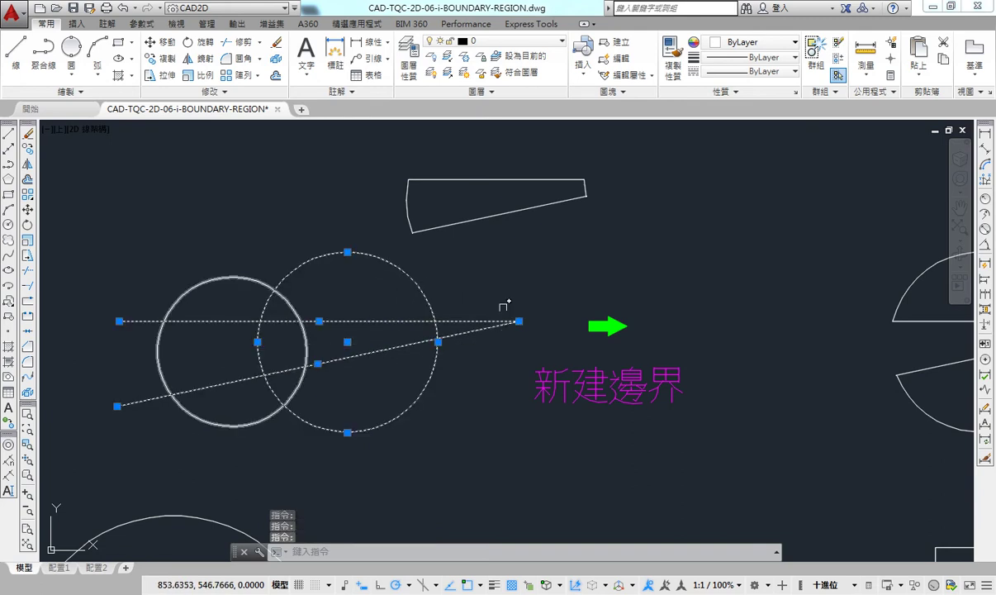
{"action": "key", "text": "Escape"}
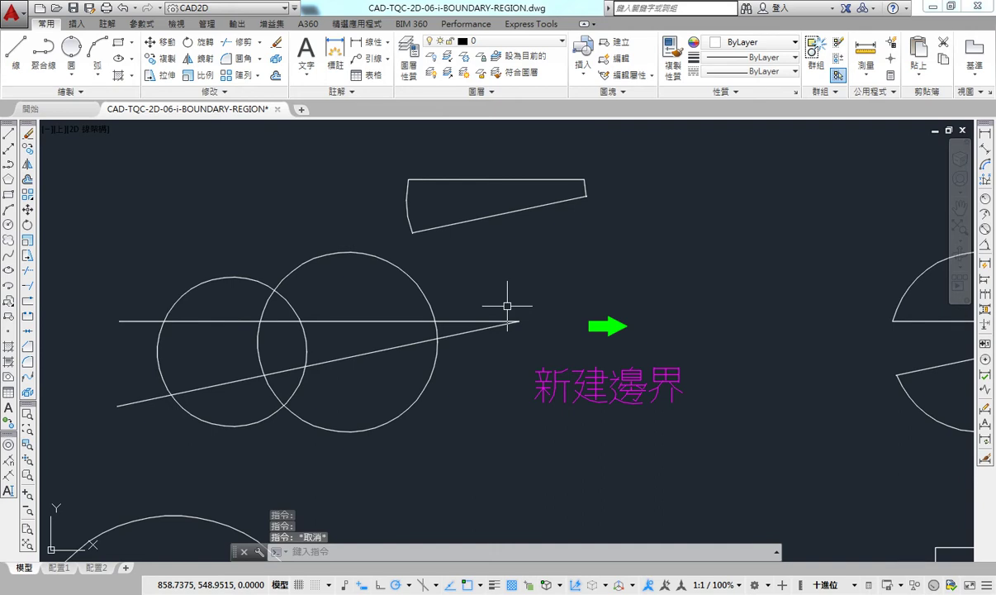
{"action": "middle_click_drag", "start_coordinate": [507, 306], "coordinate": [402, 264]}
{"action": "left_click", "coordinate": [469, 231]}
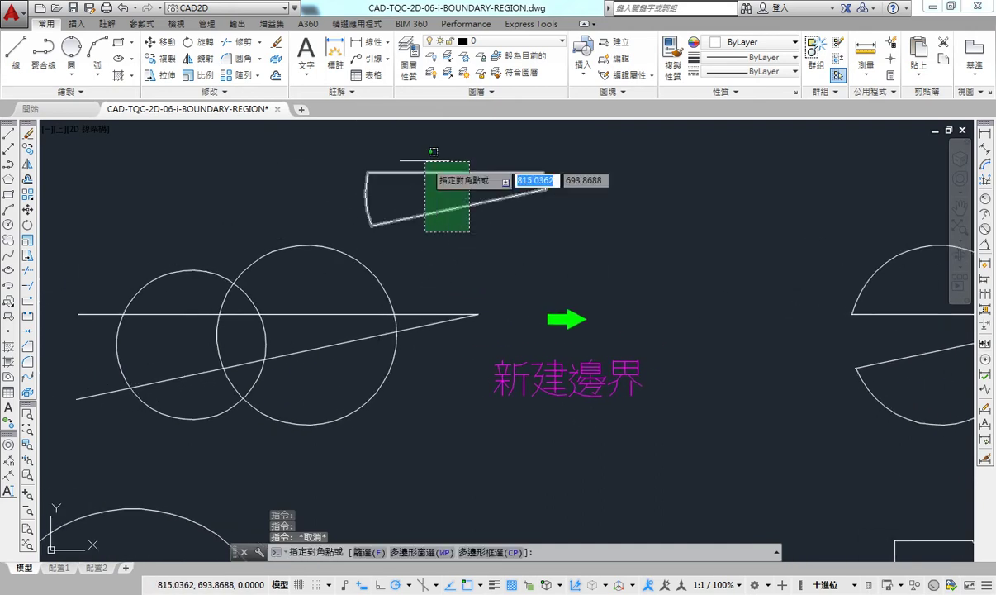
{"action": "left_click", "coordinate": [425, 160]}
{"action": "key", "text": "Delete"}
{"action": "middle_click_drag", "start_coordinate": [390, 243], "coordinate": [403, 232]}
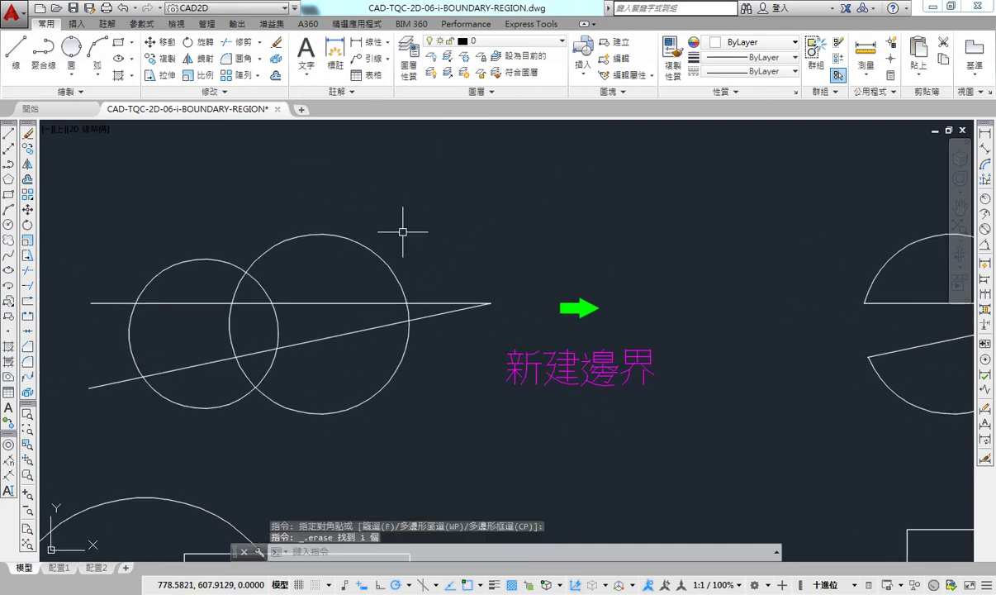
Create boundary polylines using a new set of the right circle and both lines.
{"action": "type", "text": "bo"}
{"action": "key", "text": "Return"}
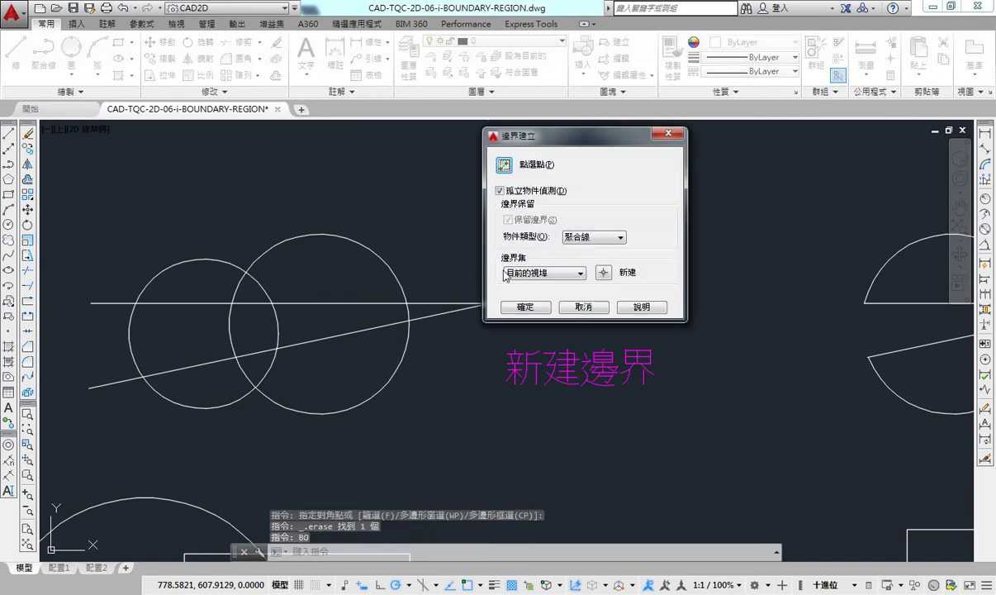
{"action": "left_click", "coordinate": [603, 273]}
{"action": "left_click", "coordinate": [400, 280]}
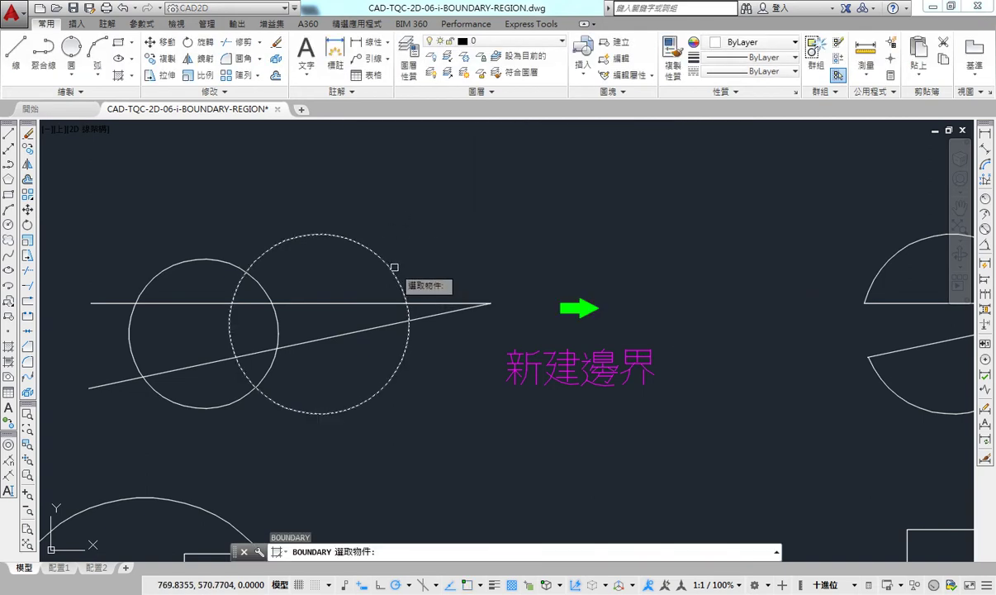
{"action": "left_click", "coordinate": [379, 298]}
{"action": "left_click", "coordinate": [381, 326]}
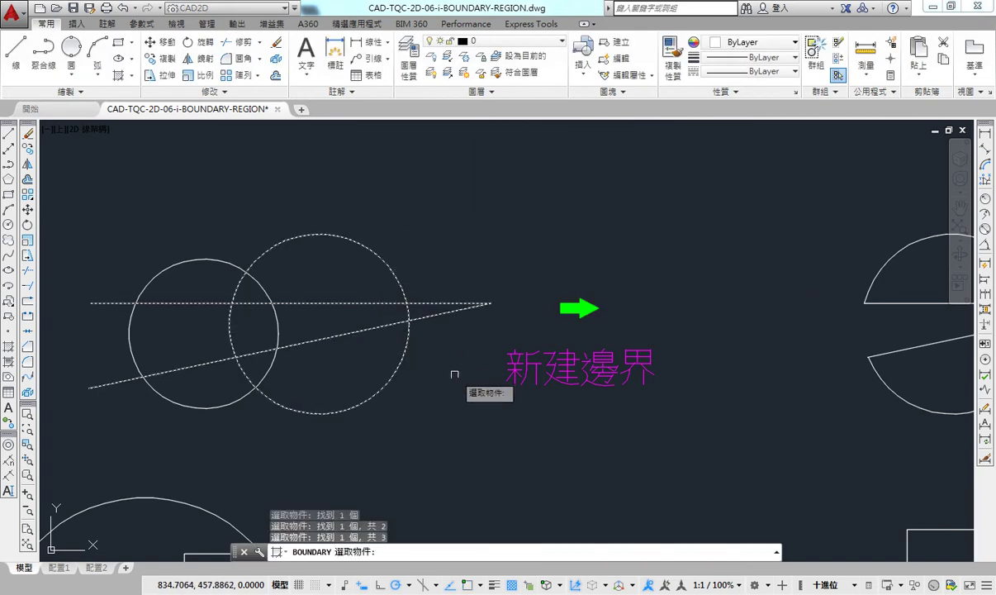
{"action": "key", "text": "Return"}
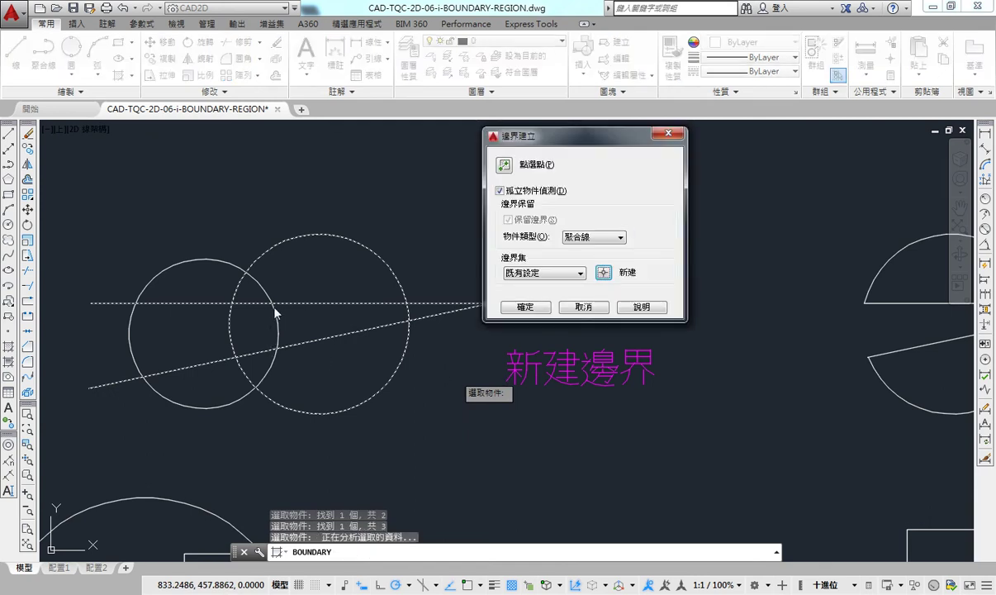
{"action": "left_click", "coordinate": [505, 167]}
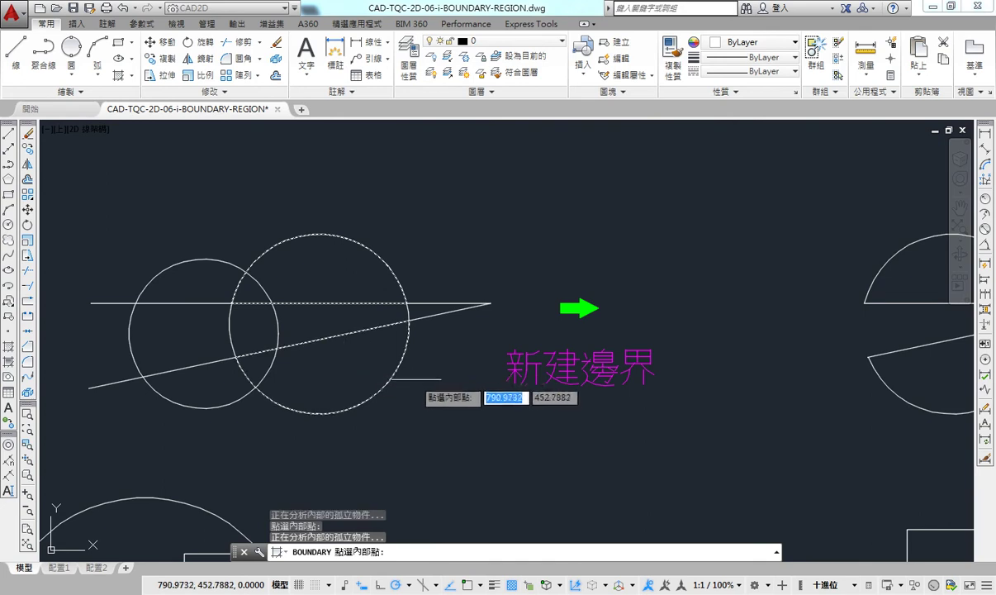
{"action": "key", "text": "Return"}
Move the upper and lower boundary pieces above the green arrow.
{"action": "left_click", "coordinate": [402, 299]}
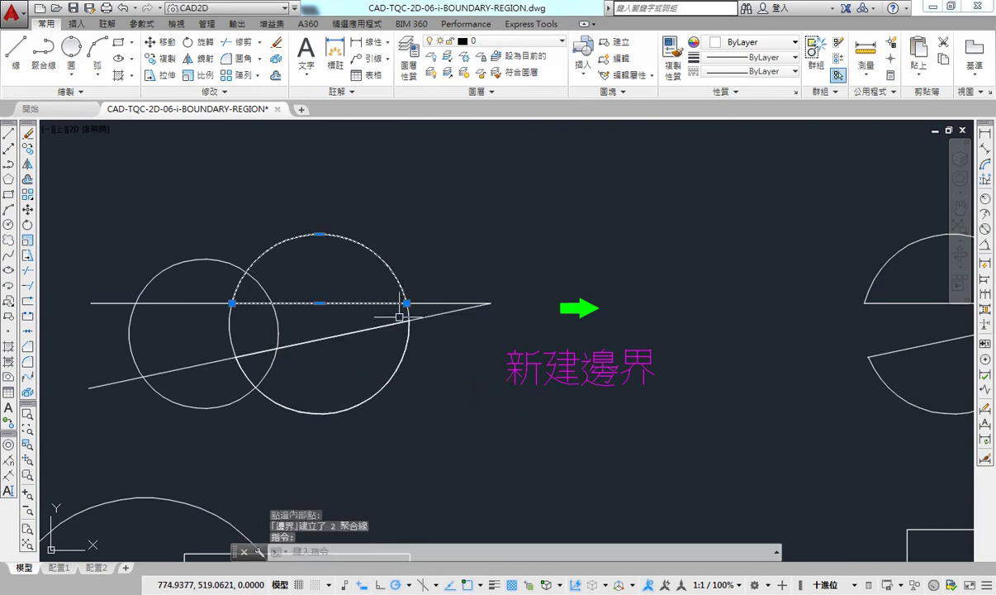
{"action": "left_click", "coordinate": [402, 321]}
{"action": "type", "text": "m"}
{"action": "key", "text": "Return"}
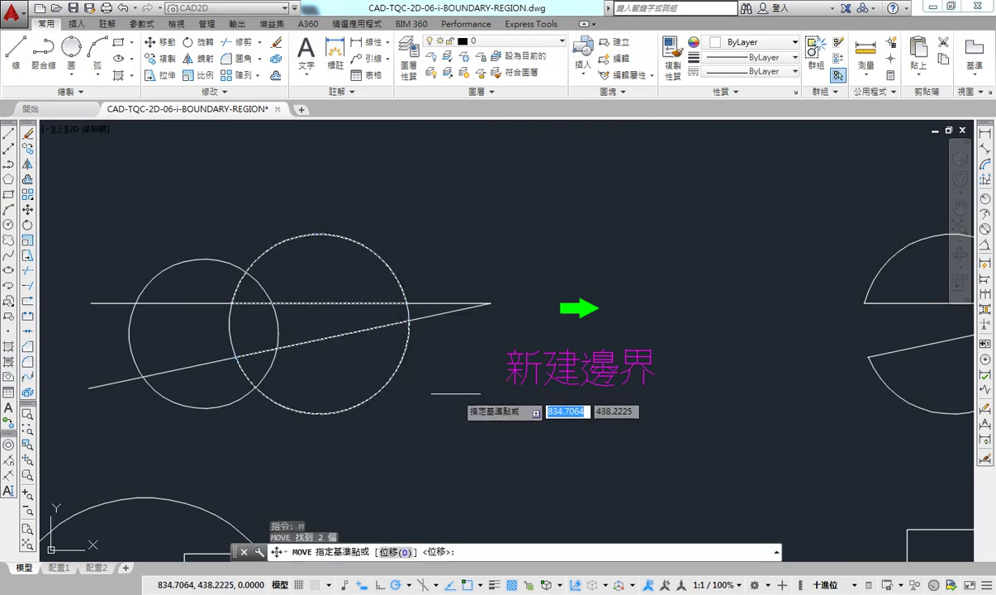
{"action": "left_click", "coordinate": [456, 384]}
{"action": "left_click", "coordinate": [666, 270]}
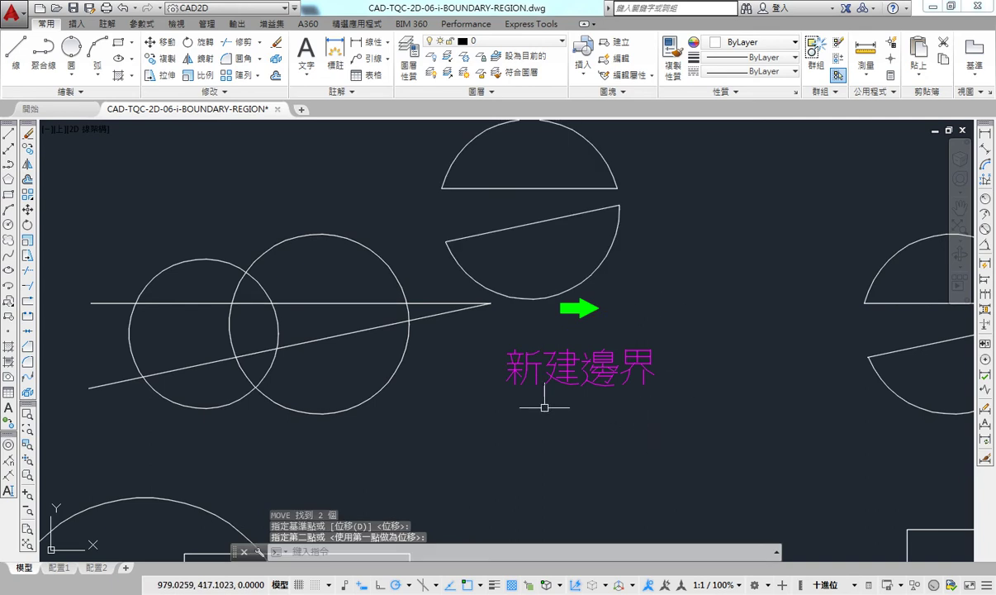
Zoom out to the 物件類型:面域 circle-and-square example and open Boundary Creation.
{"action": "scroll", "coordinate": [475, 365], "scroll_direction": "down", "scroll_amount": 1}
{"action": "scroll", "coordinate": [463, 289], "scroll_direction": "down", "scroll_amount": 1}
{"action": "scroll", "coordinate": [496, 264], "scroll_direction": "down", "scroll_amount": 1}
{"action": "middle_click_drag", "start_coordinate": [570, 372], "coordinate": [536, 331]}
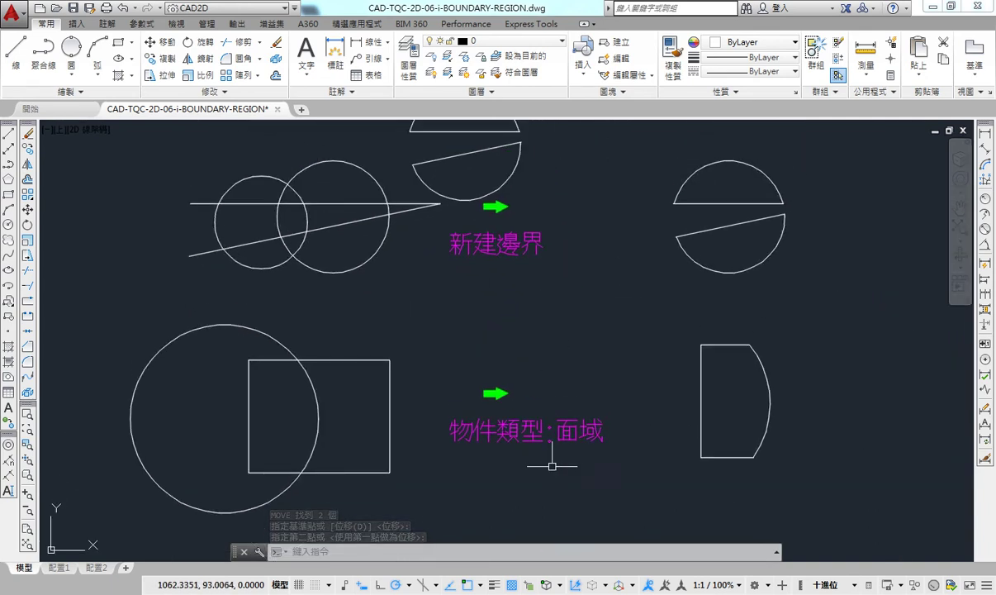
{"action": "middle_click_drag", "start_coordinate": [454, 363], "coordinate": [492, 335]}
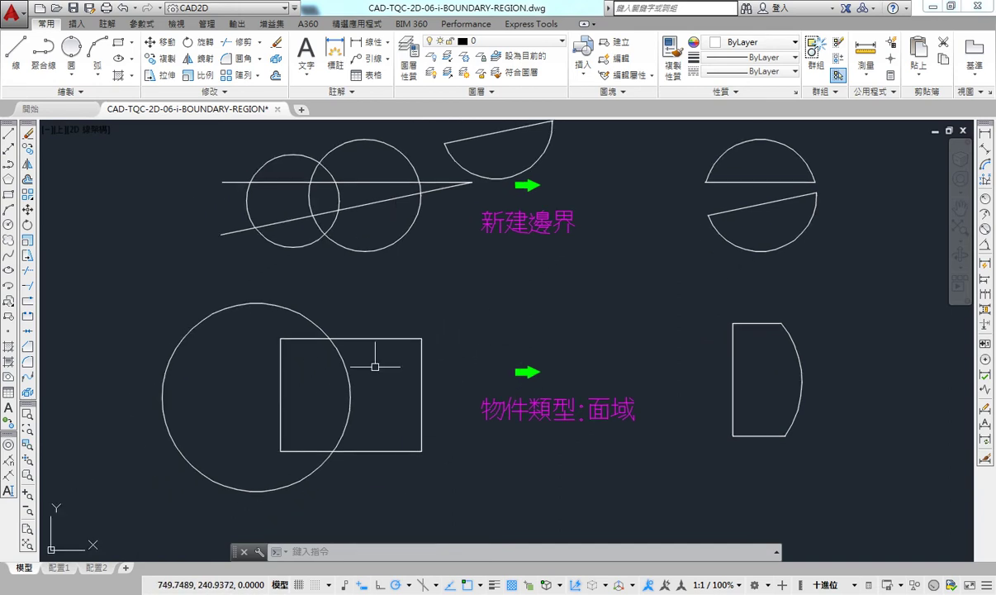
{"action": "middle_click_drag", "start_coordinate": [441, 361], "coordinate": [463, 349]}
{"action": "type", "text": "o"}
{"action": "key", "text": "Return"}
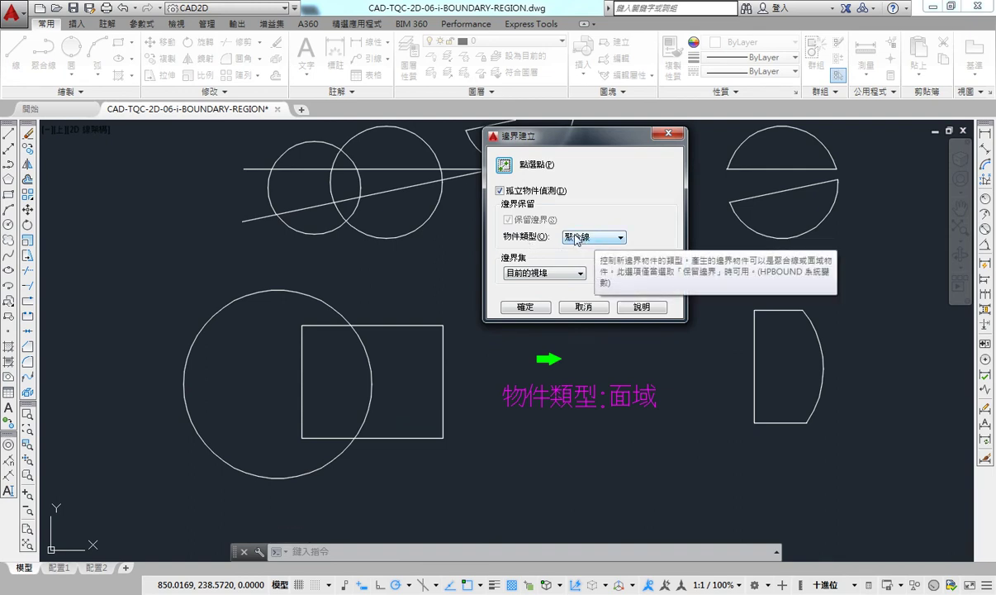
Create a BOUNDARY region from the area inside the square but outside the circle.
{"action": "left_click", "coordinate": [577, 237]}
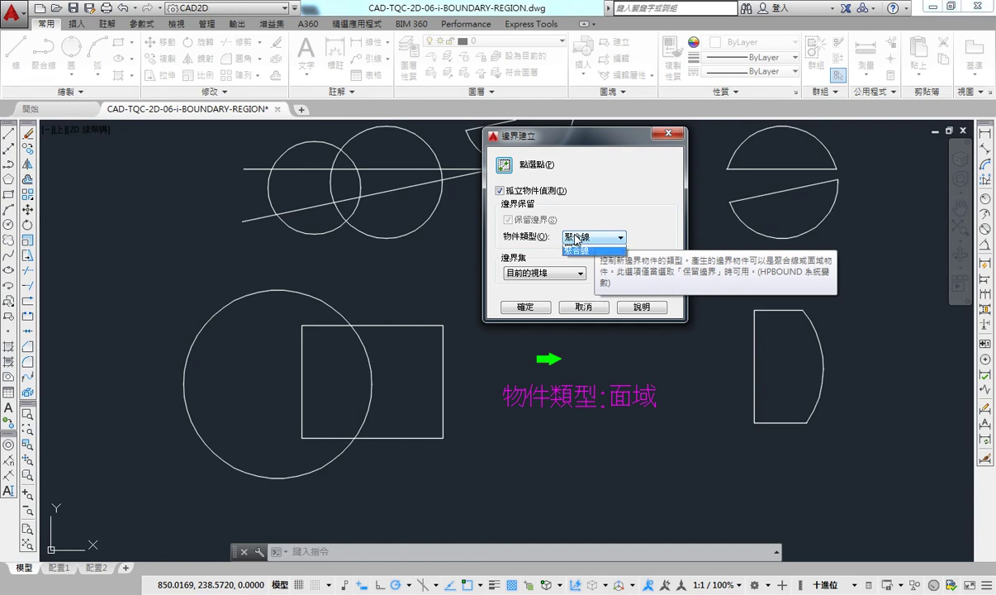
{"action": "left_click", "coordinate": [584, 251]}
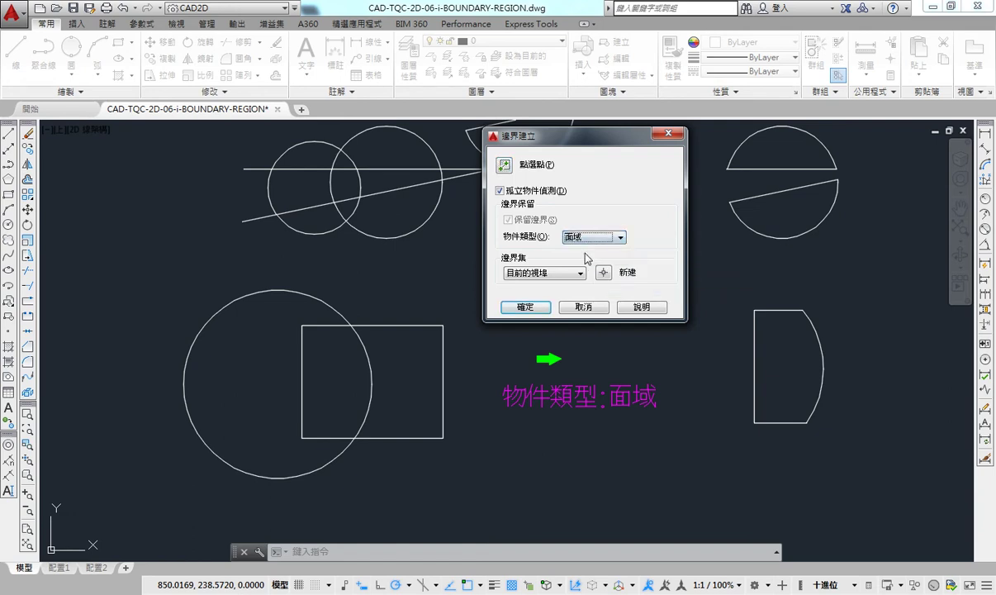
{"action": "left_click", "coordinate": [504, 166]}
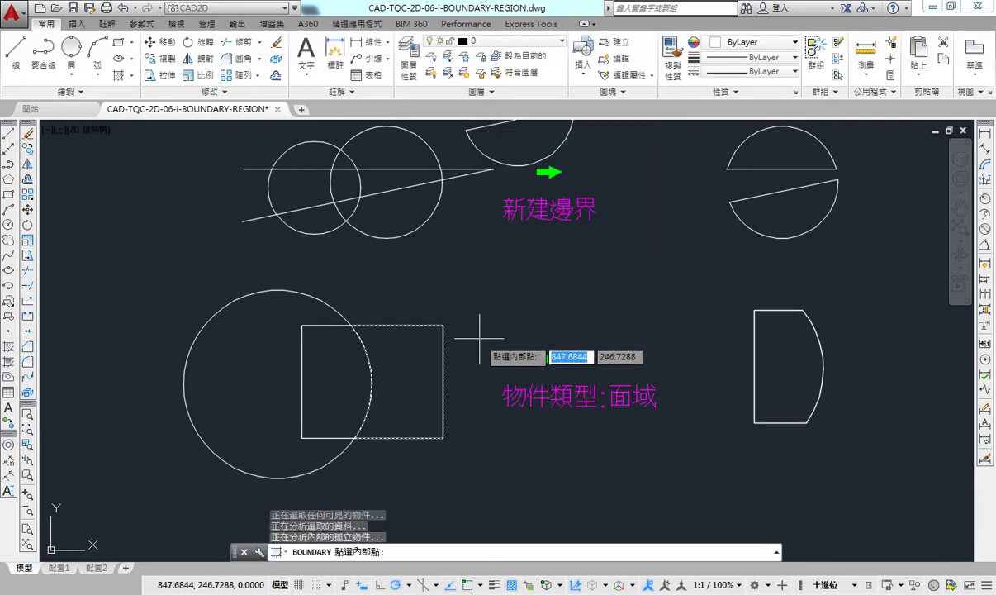
{"action": "key", "text": "Return"}
Move the new region below the 物件類型:面域 label.
{"action": "left_click", "coordinate": [444, 335]}
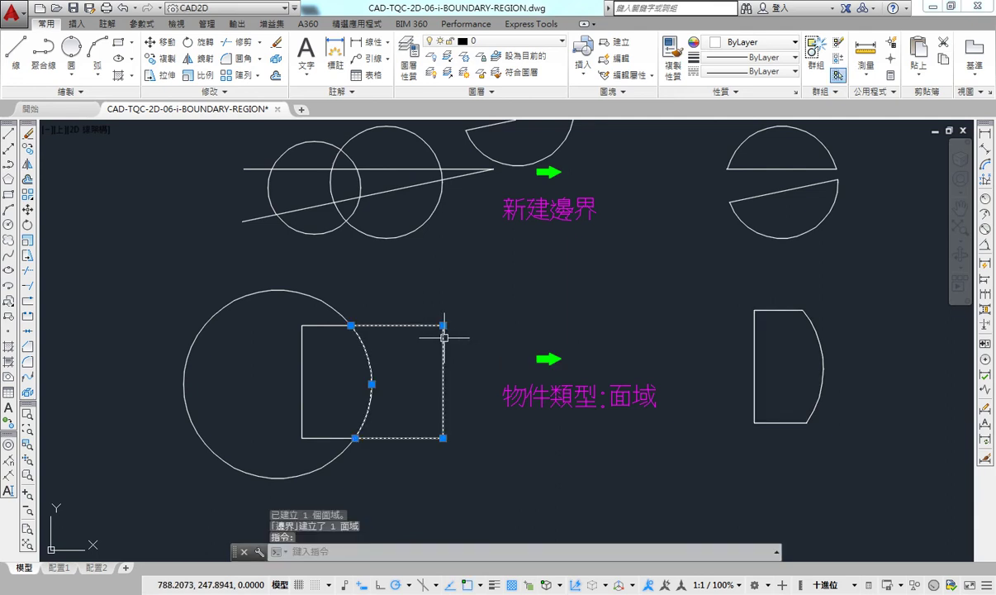
{"action": "type", "text": "m"}
{"action": "key", "text": "Return"}
{"action": "left_click", "coordinate": [513, 330]}
{"action": "left_click", "coordinate": [651, 424]}
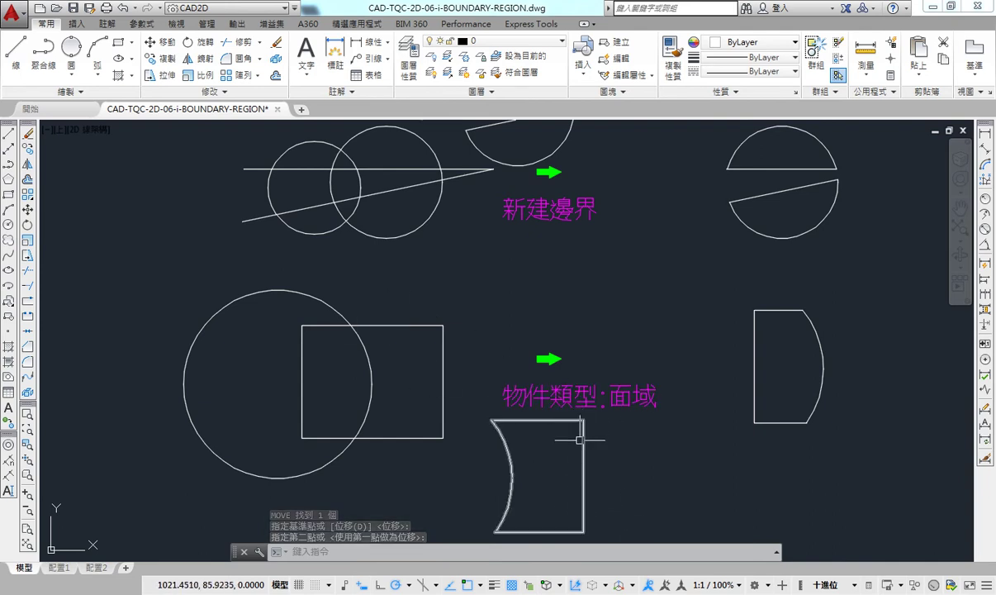
{"action": "middle_click_drag", "start_coordinate": [582, 436], "coordinate": [555, 412]}
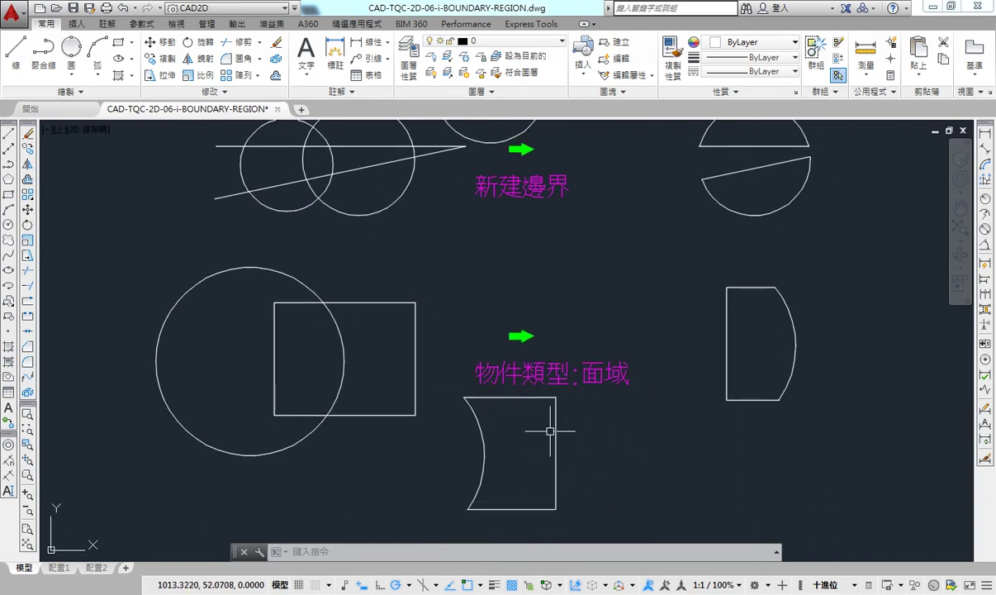
Switch the viewport to the 概念 (Conceptual) style and pan to review the filled grey regions.
{"action": "left_click", "coordinate": [98, 132]}
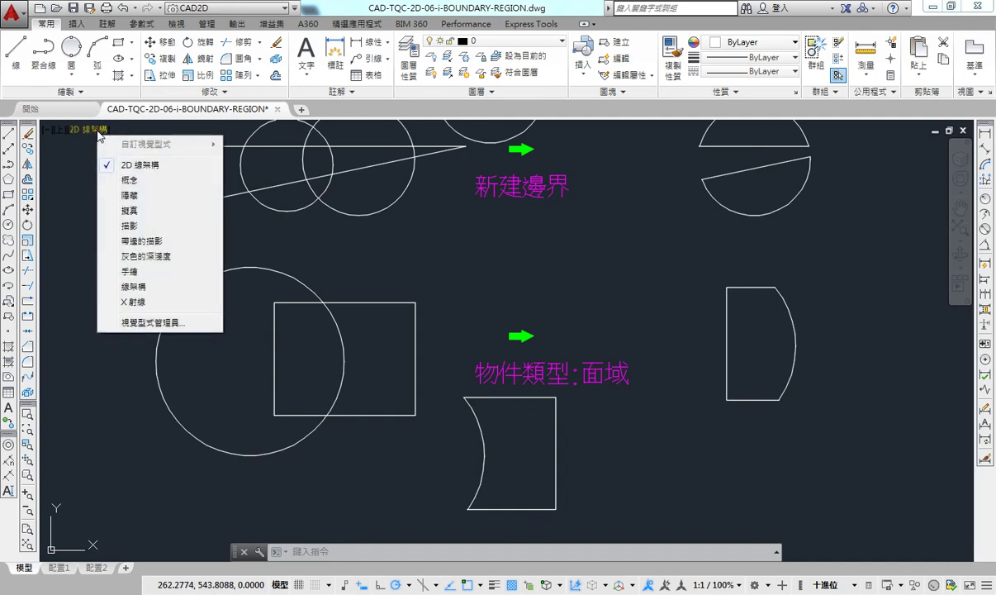
{"action": "left_click", "coordinate": [135, 181]}
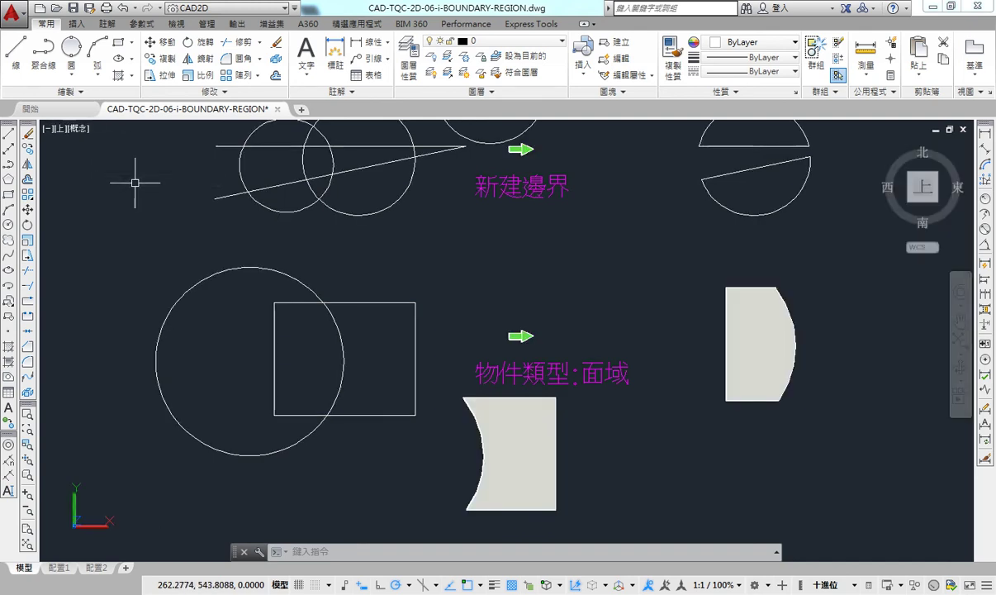
{"action": "middle_click_drag", "start_coordinate": [567, 319], "coordinate": [548, 470]}
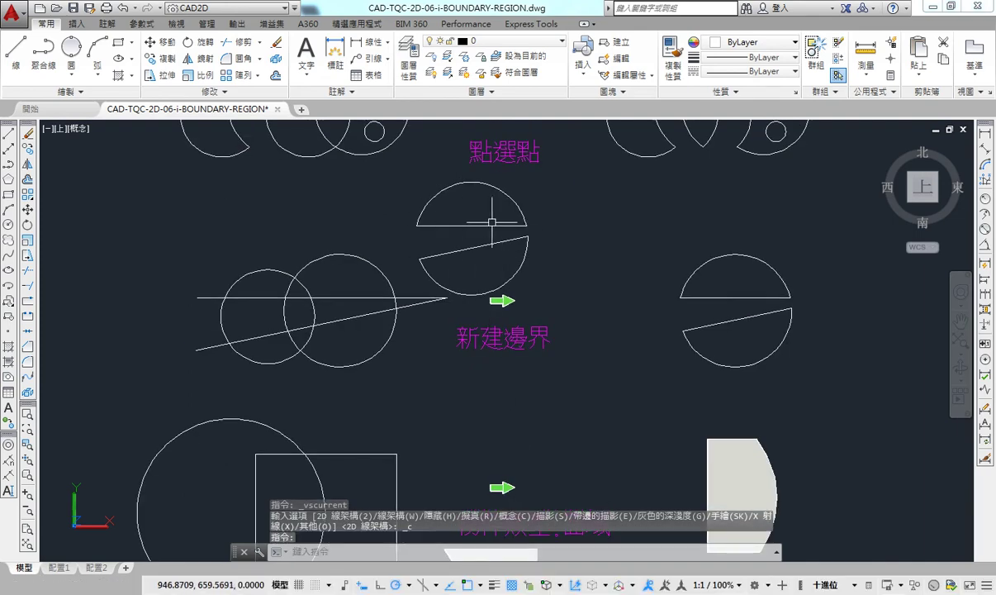
{"action": "middle_click_drag", "start_coordinate": [509, 406], "coordinate": [477, 181]}
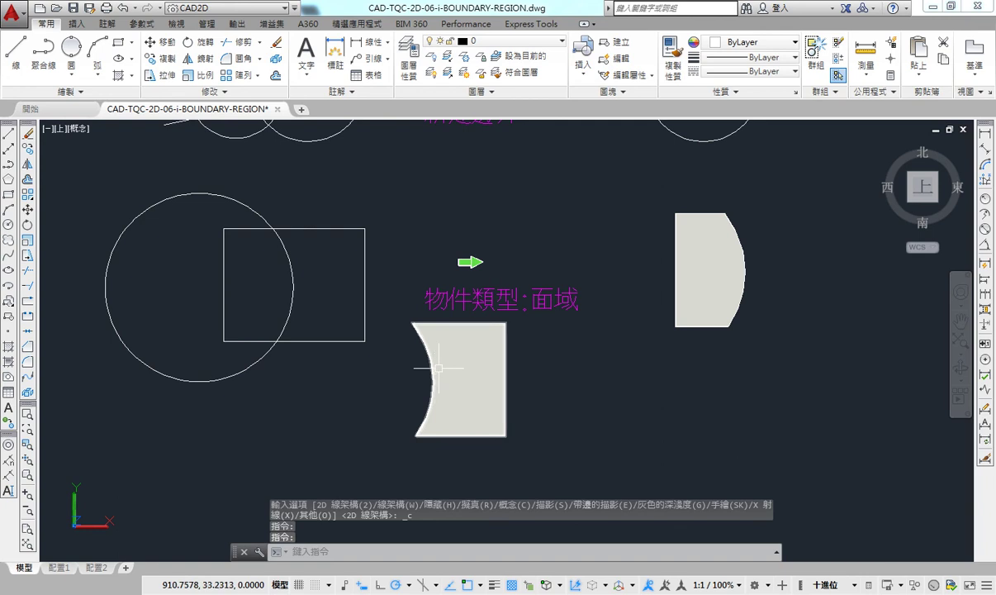
{"action": "middle_click_drag", "start_coordinate": [420, 229], "coordinate": [463, 319]}
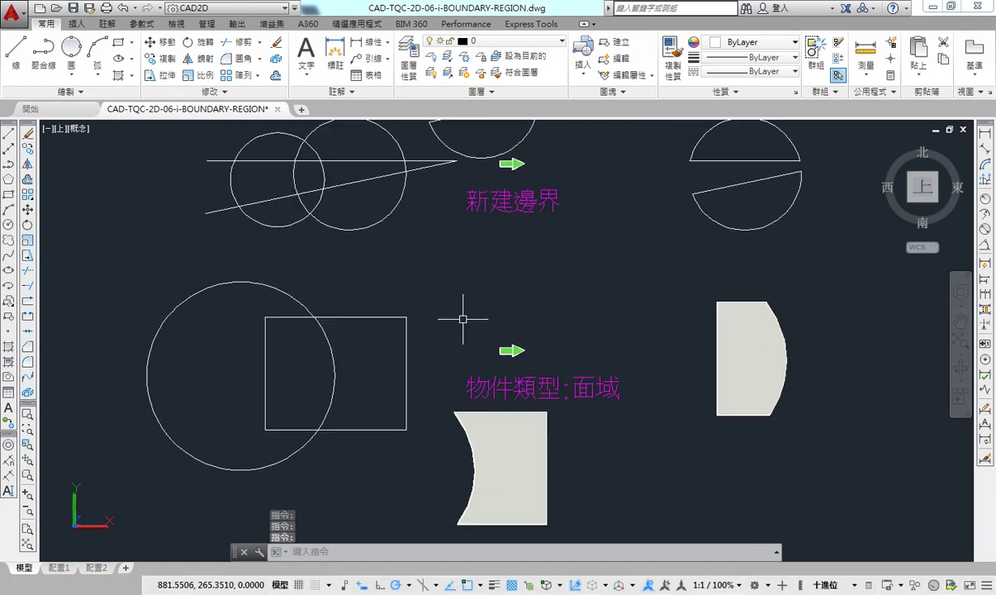
{"action": "type", "text": "bo"}
{"action": "key", "text": "Return"}
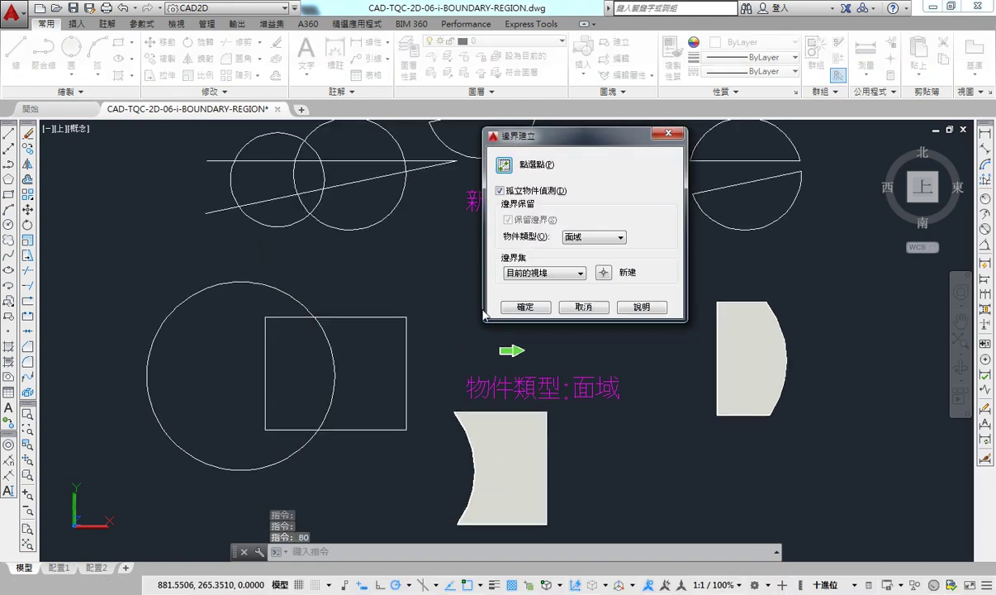
{"action": "left_click", "coordinate": [581, 240]}
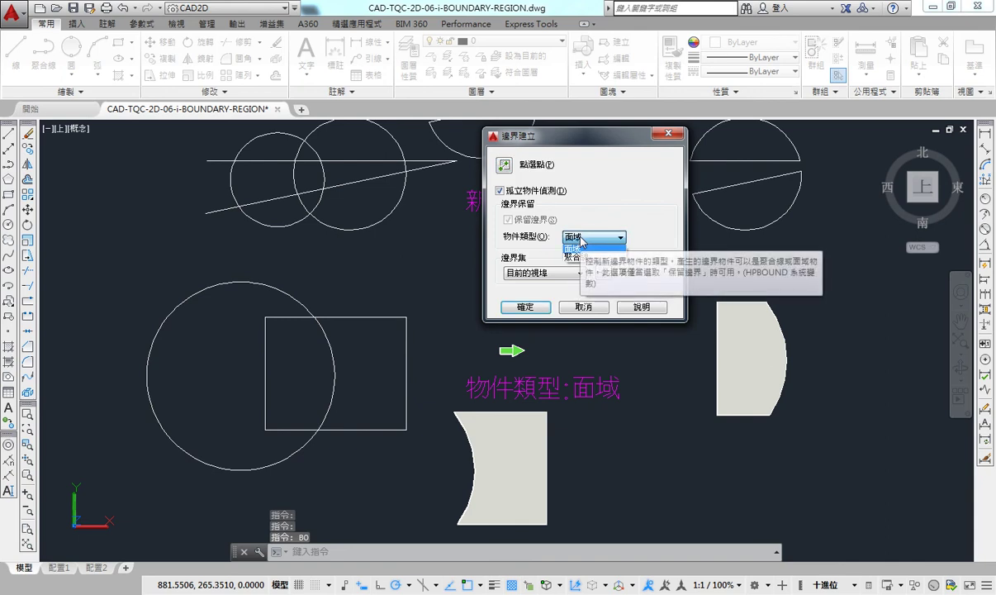
{"action": "left_click", "coordinate": [595, 259]}
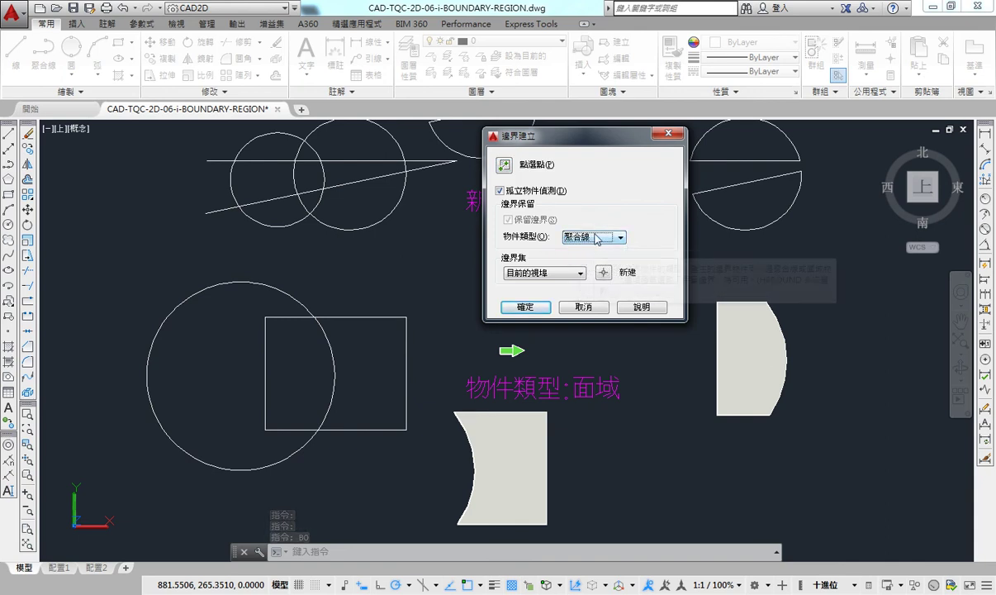
{"action": "left_click", "coordinate": [597, 239]}
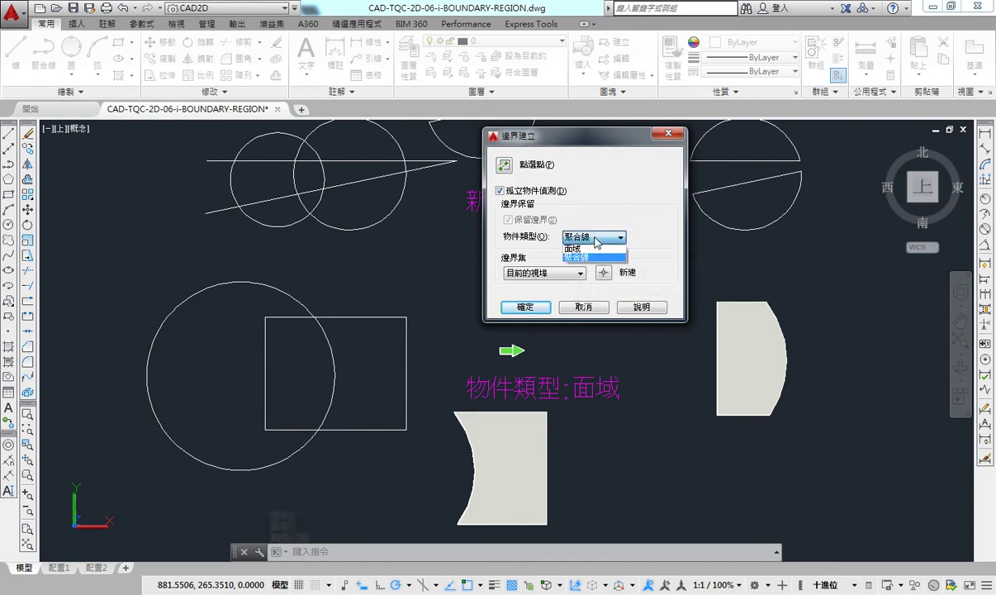
{"action": "left_click", "coordinate": [592, 246]}
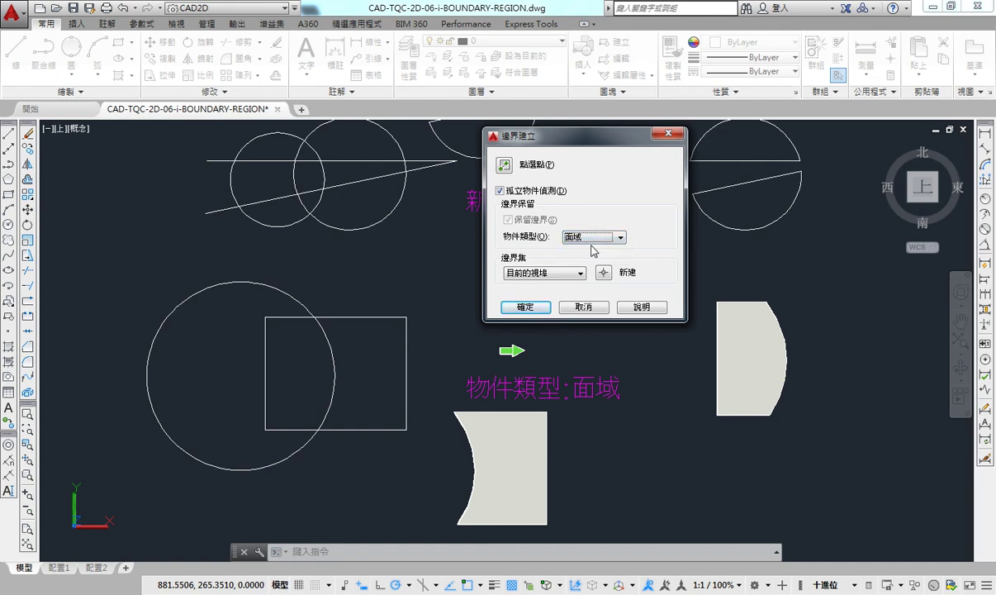
{"action": "left_click", "coordinate": [601, 241]}
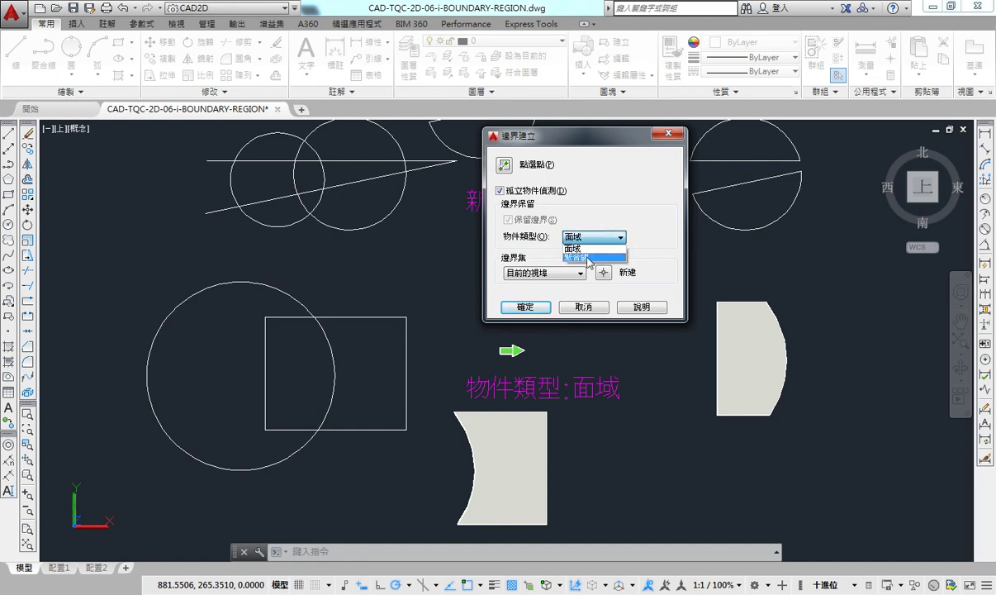
{"action": "left_click", "coordinate": [588, 257]}
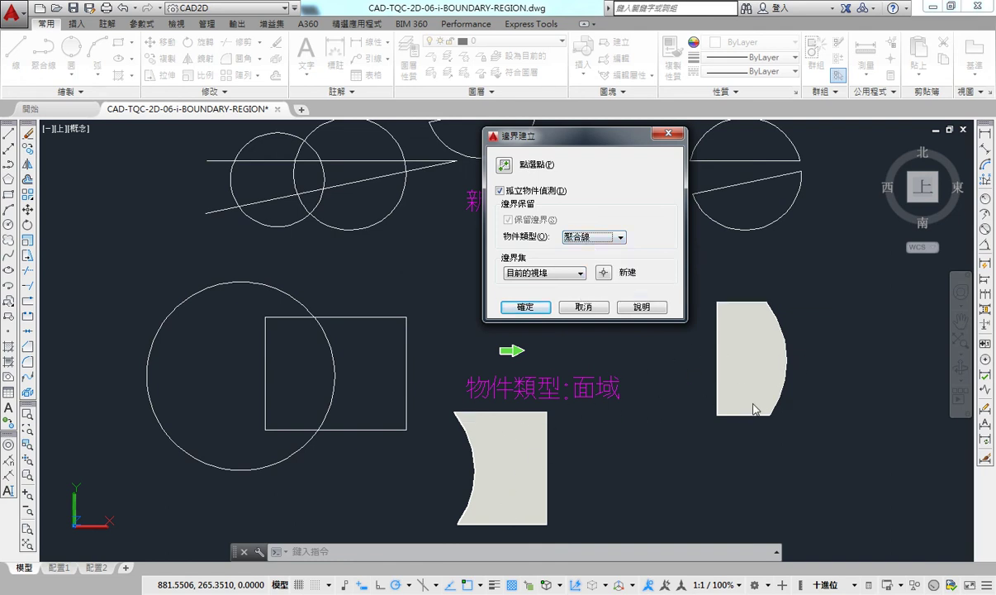
{"action": "left_click", "coordinate": [600, 307]}
Return the viewport to the 2D 線架構 (2D Wireframe) style so regions show as outlines.
{"action": "scroll", "coordinate": [361, 481], "scroll_direction": "down", "scroll_amount": 5}
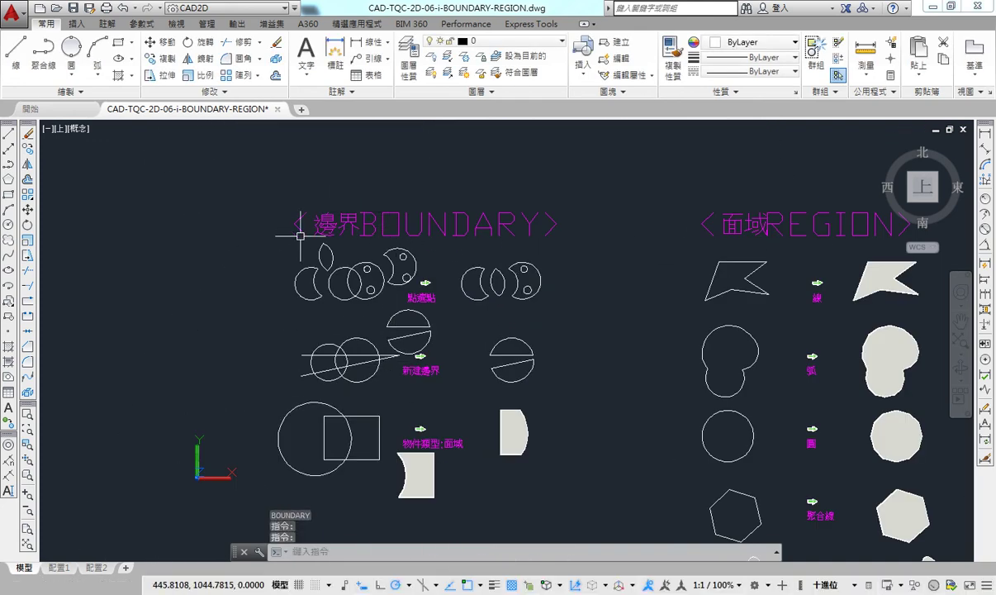
{"action": "middle_click", "coordinate": [418, 355]}
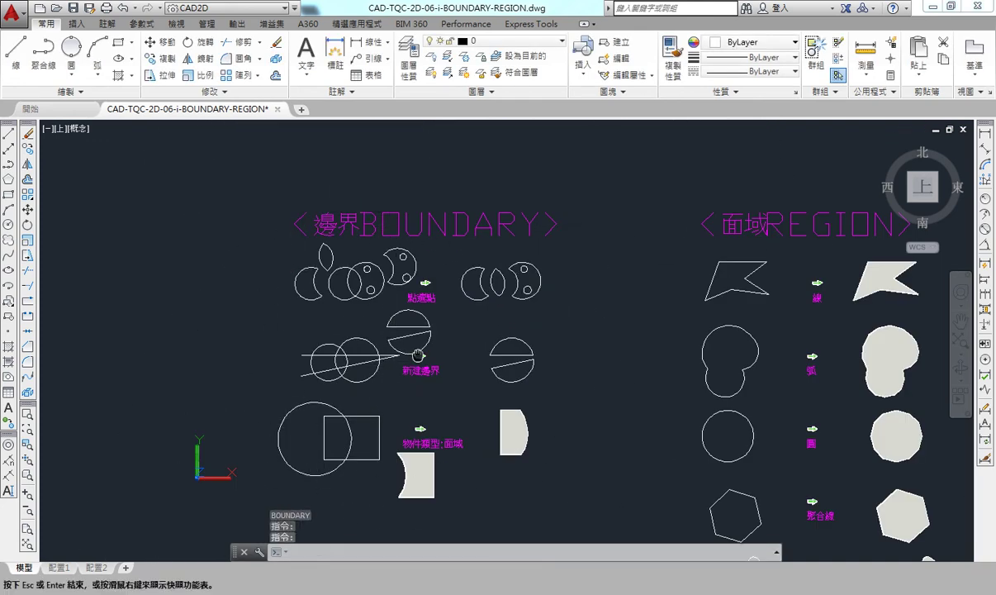
{"action": "middle_click_drag", "start_coordinate": [418, 355], "coordinate": [418, 306]}
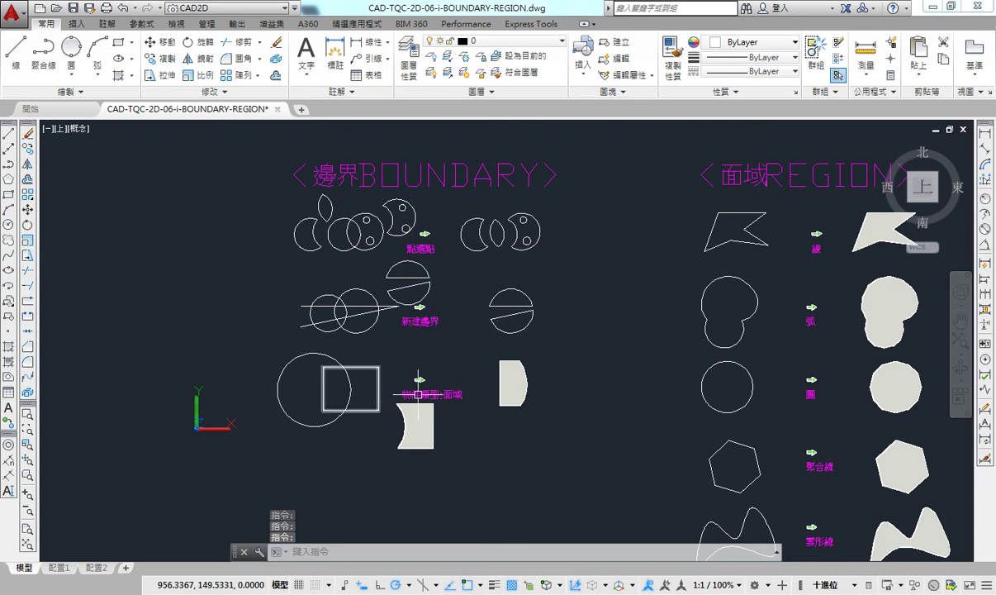
{"action": "left_click", "coordinate": [79, 128]}
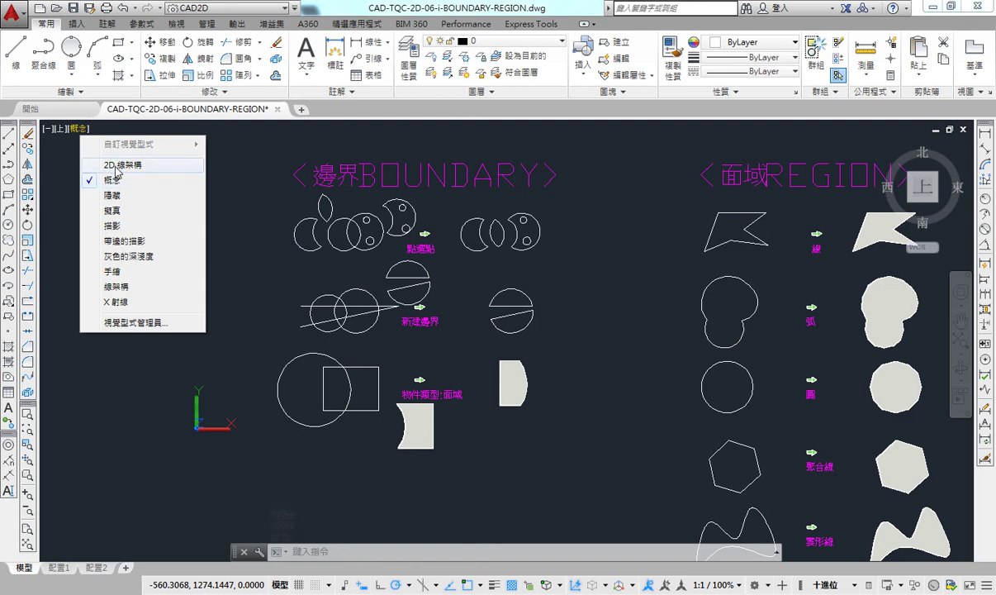
{"action": "left_click", "coordinate": [116, 165]}
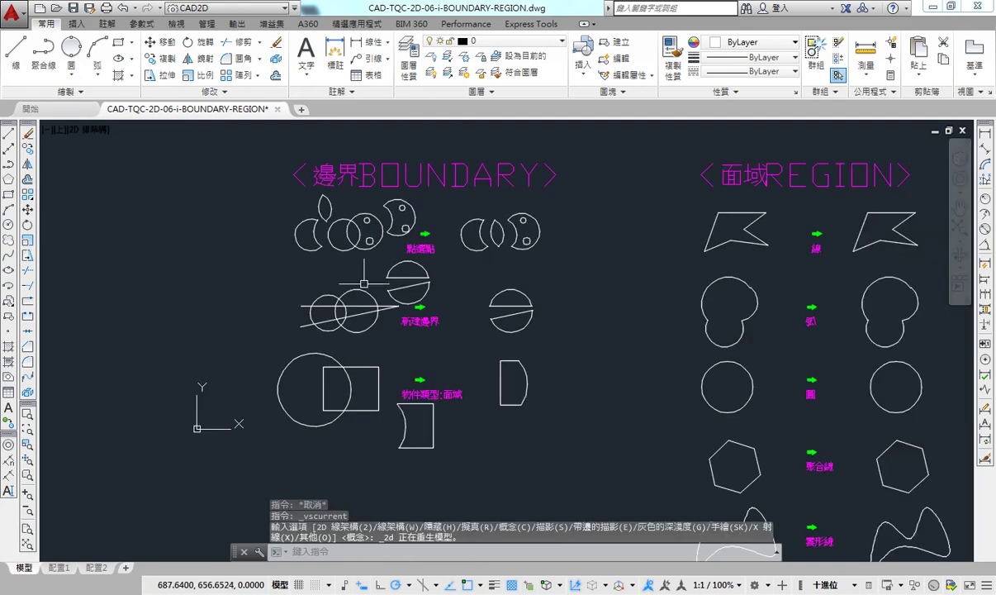
{"action": "scroll", "coordinate": [385, 316], "scroll_direction": "up", "scroll_amount": 2}
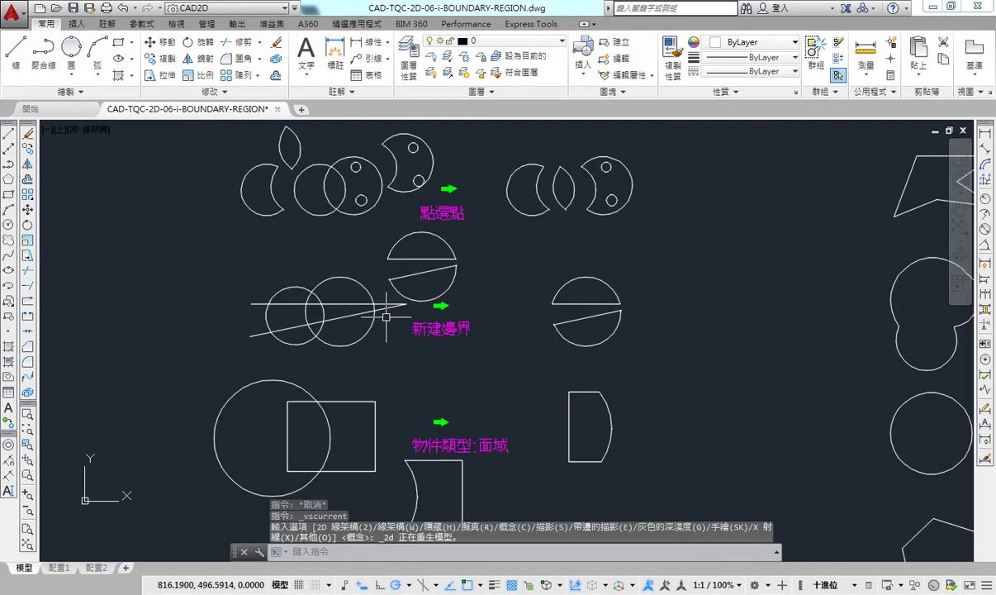